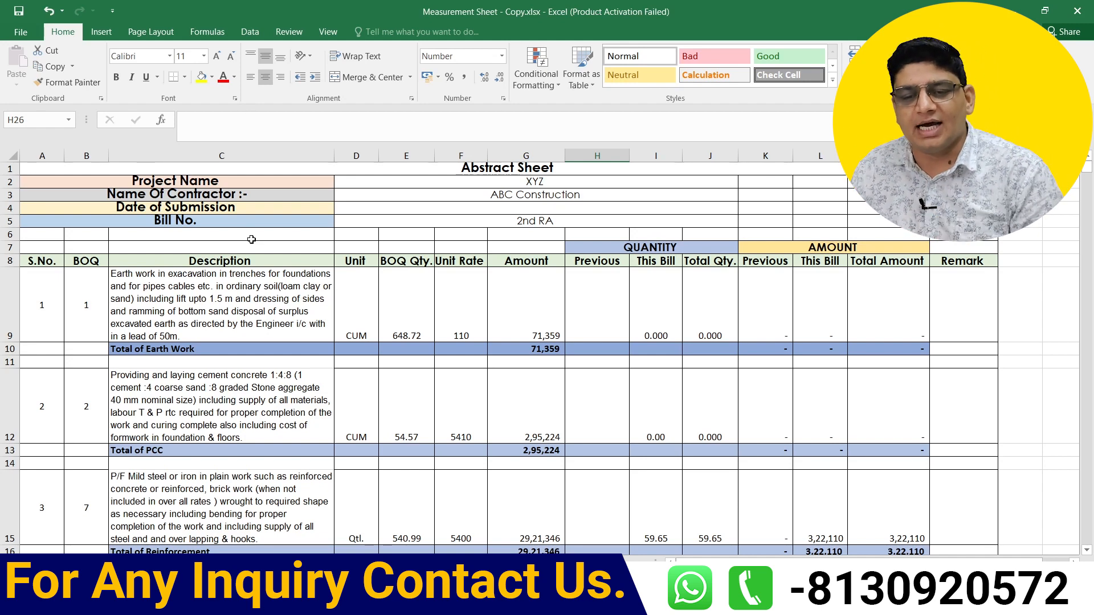
- Review the Abstract Sheet's title and header fields for project name, contractor, date of submission and bill number
left_click(474, 165)
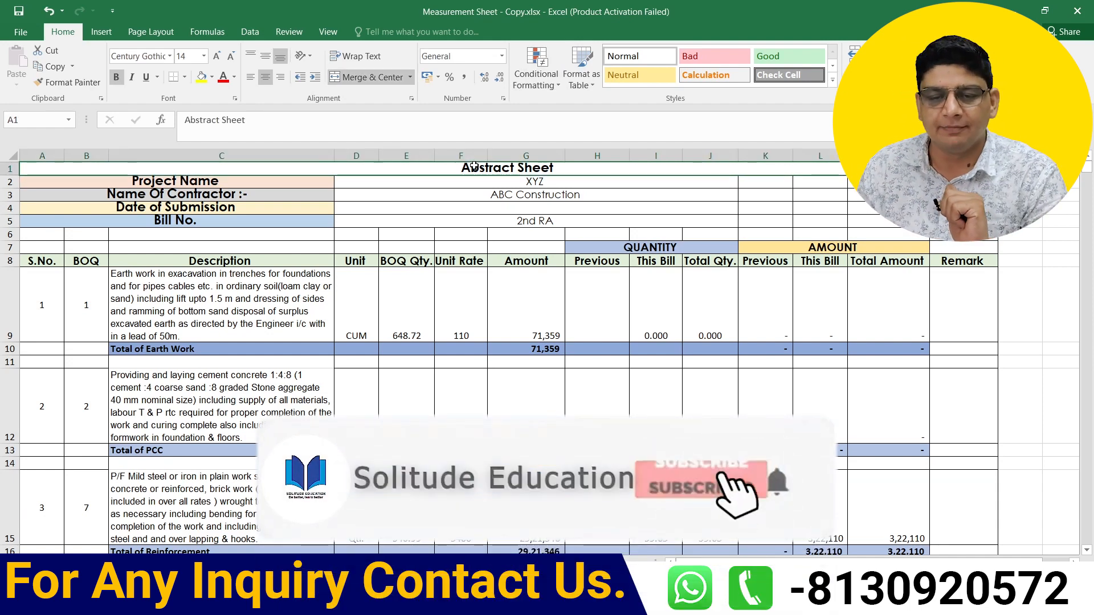
left_click(181, 181)
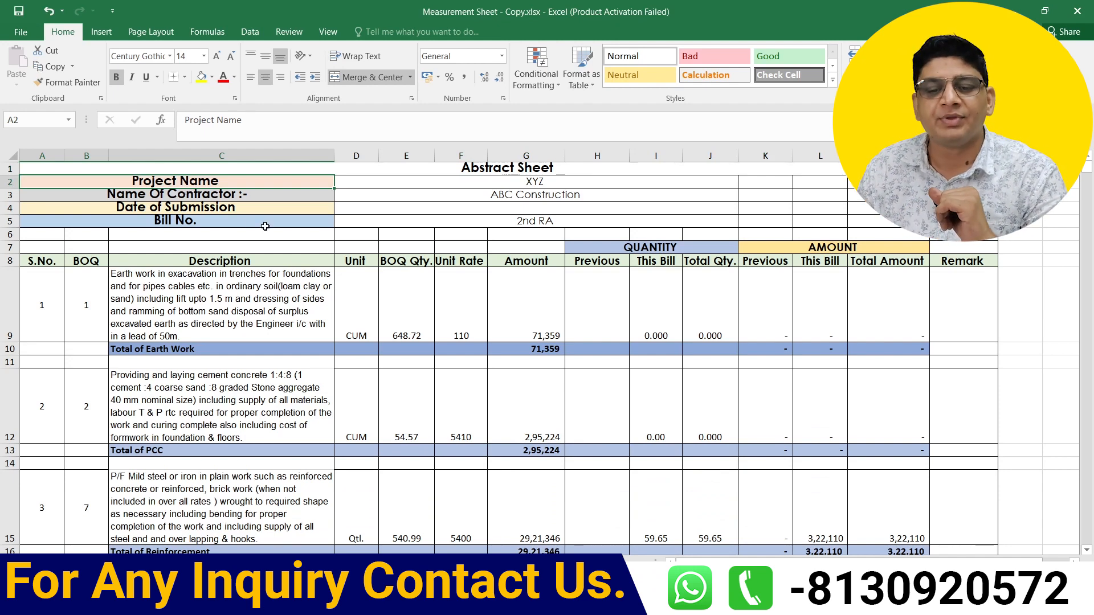
left_click(254, 197)
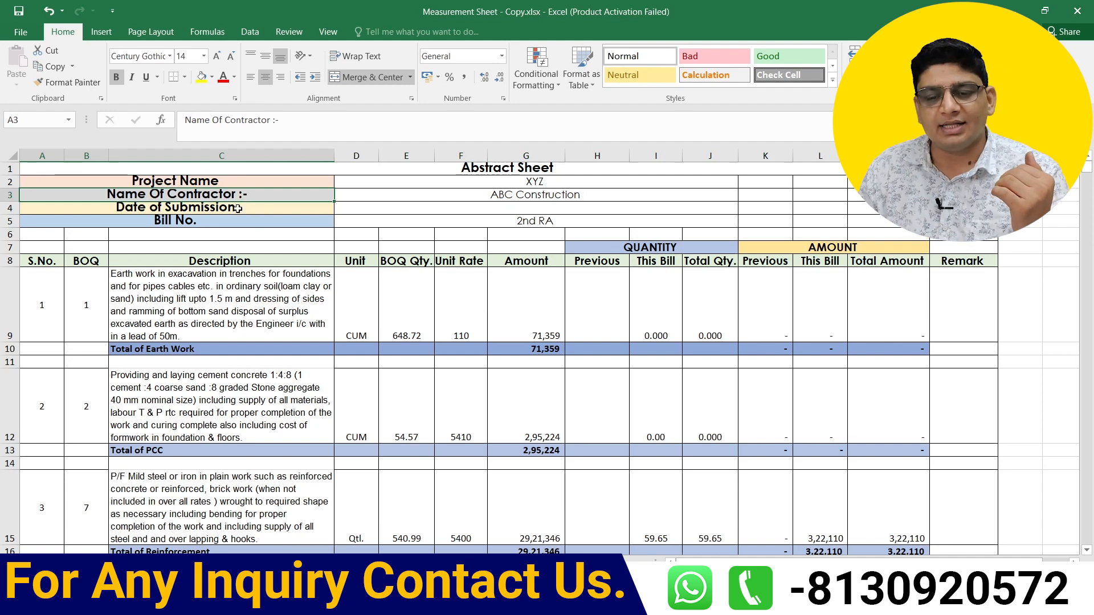
left_click(233, 207)
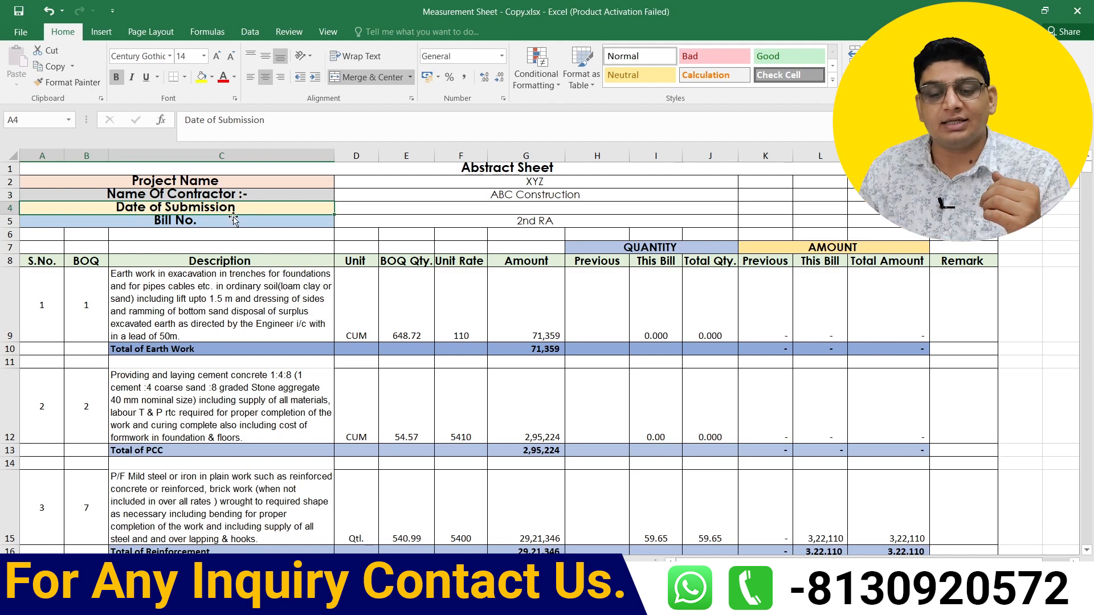
left_click(234, 218)
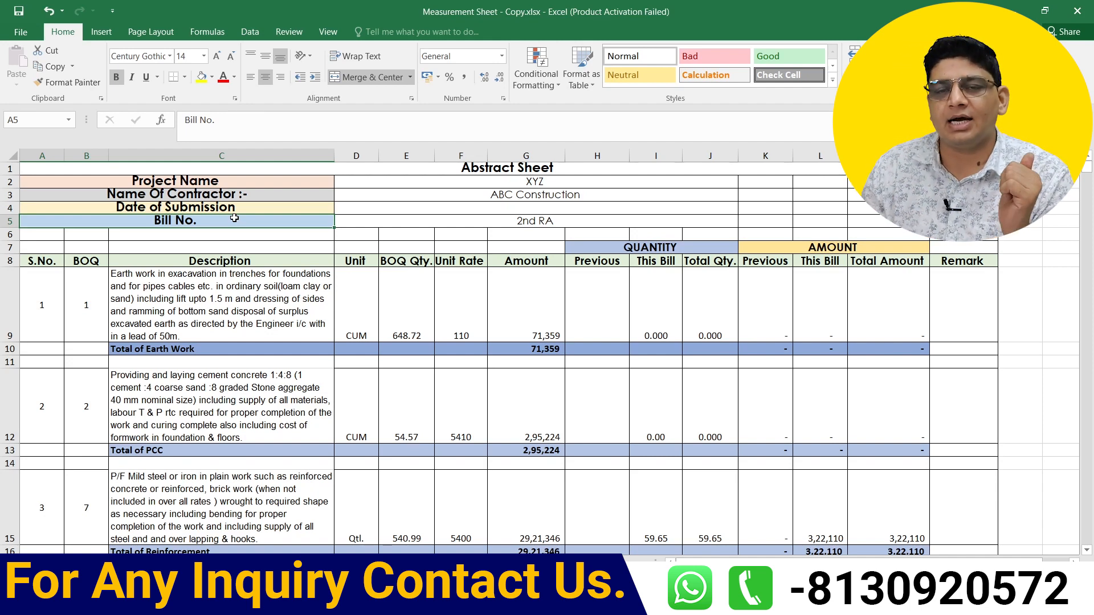
left_click(519, 223)
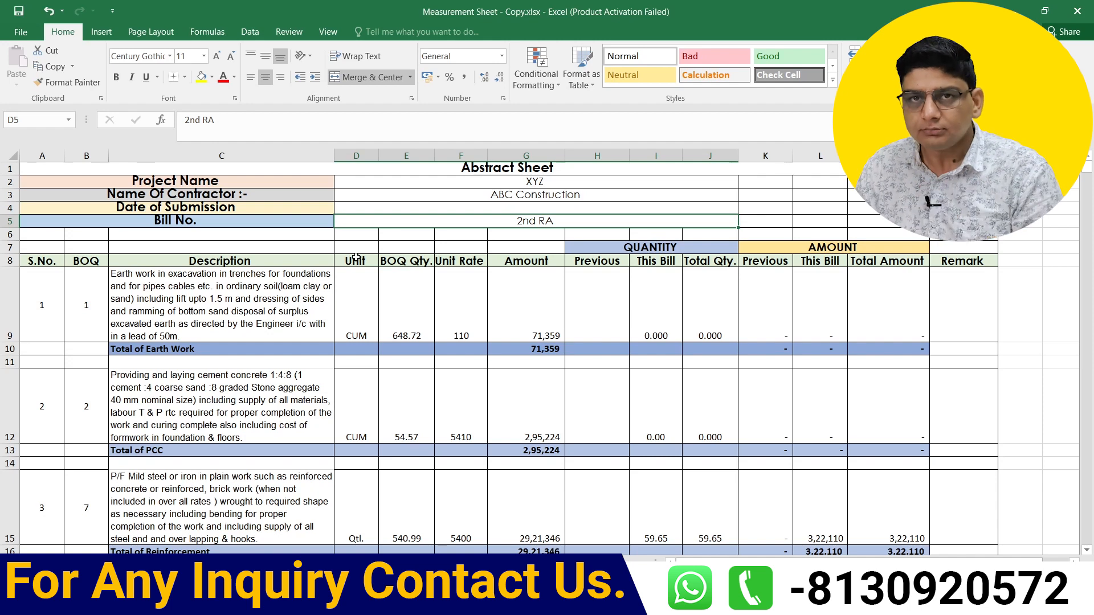
- Examine the BOQ Qty., Unit Rate and Amount columns, including the Amount formula for the earth work item
left_click(409, 258)
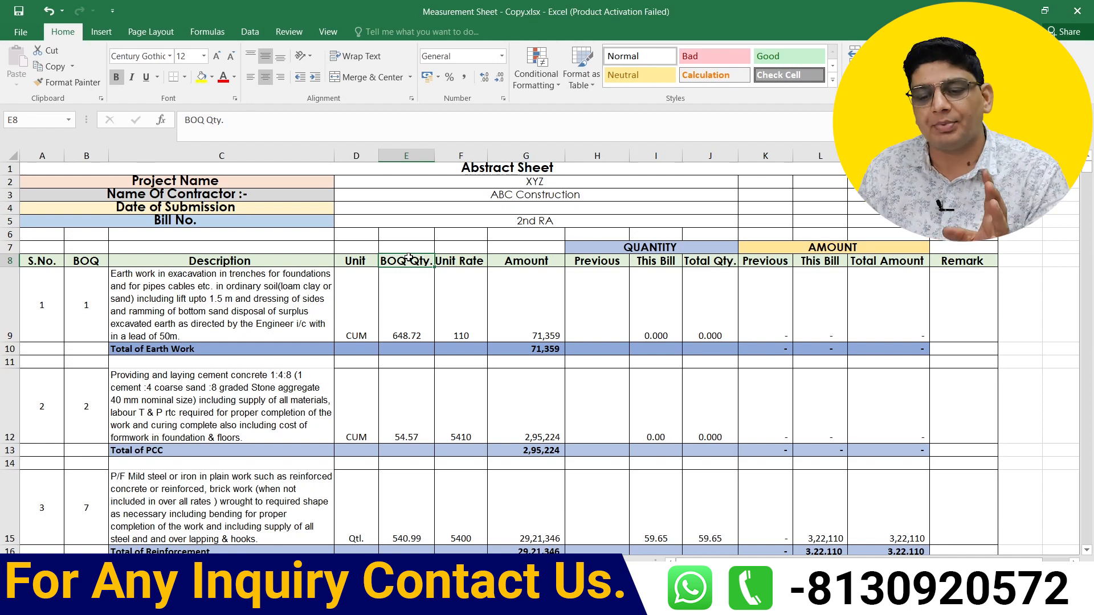
left_click(418, 313)
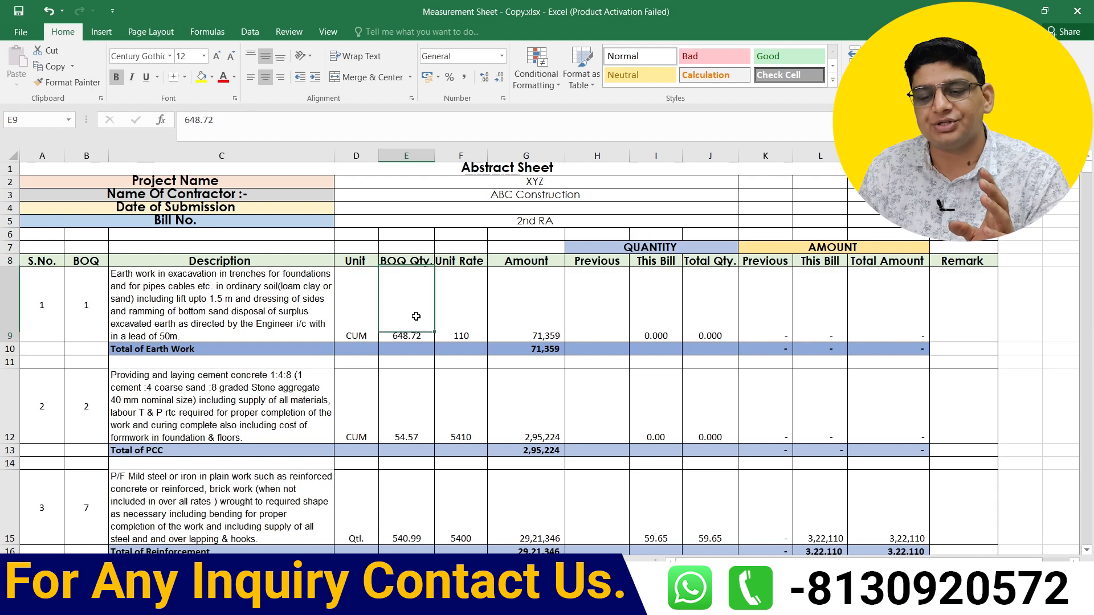
left_click(462, 264)
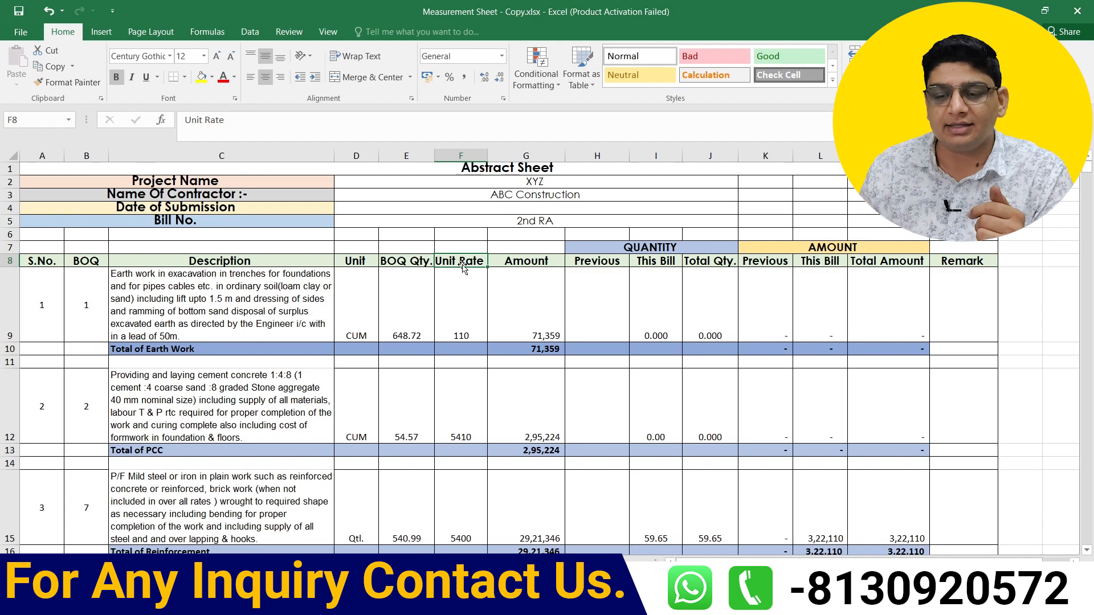
left_click(524, 267)
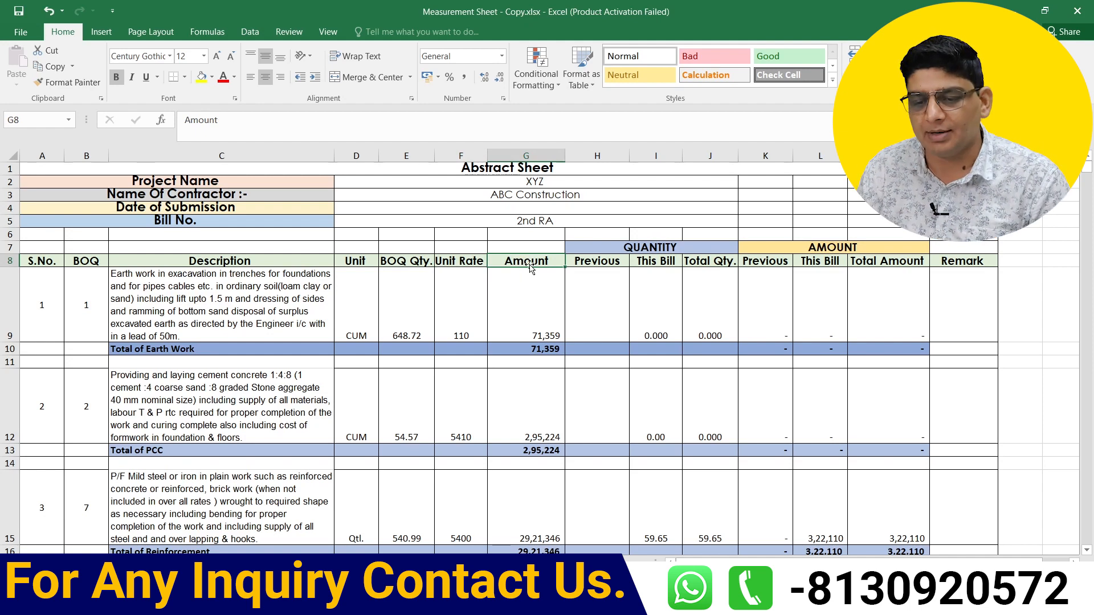
left_click(556, 321)
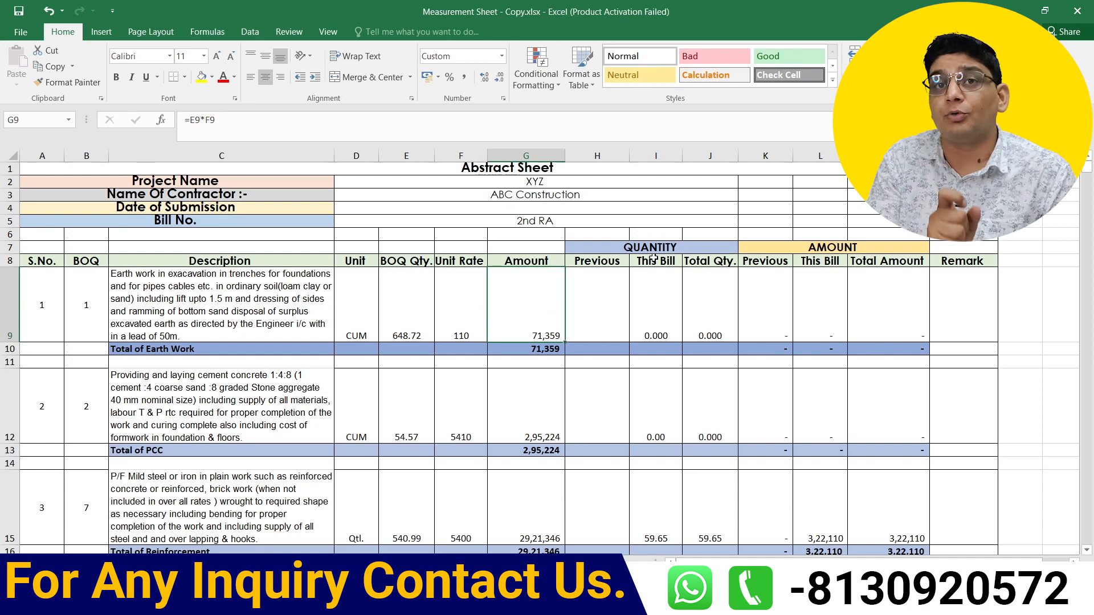
- Examine the Previous, This Bill and Total Qty. columns under QUANTITY, including the earth work item's total quantity formula
left_click(596, 261)
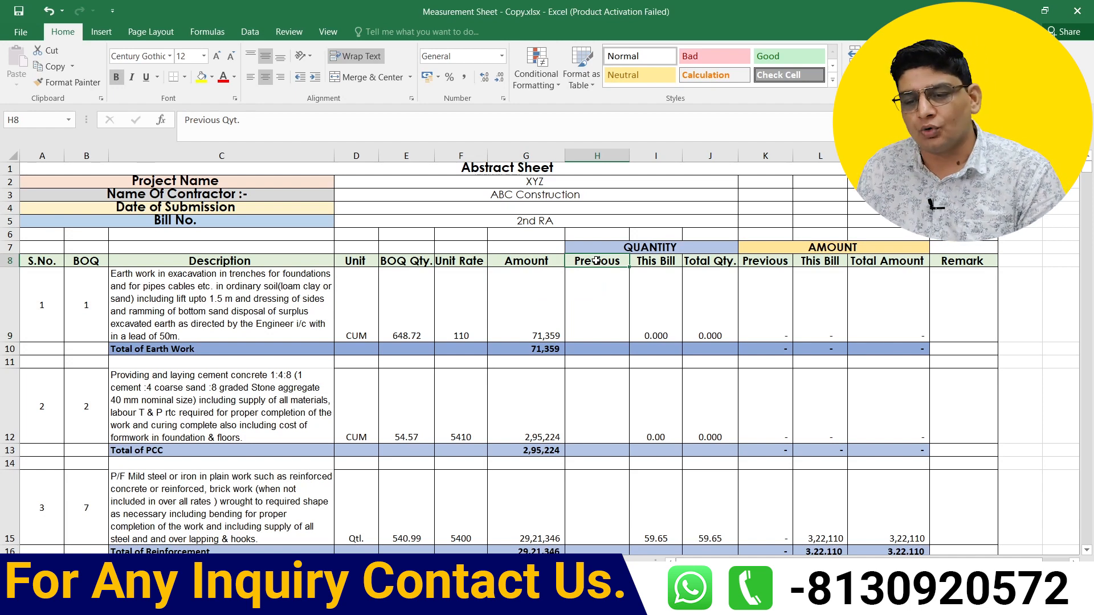
left_click(659, 260)
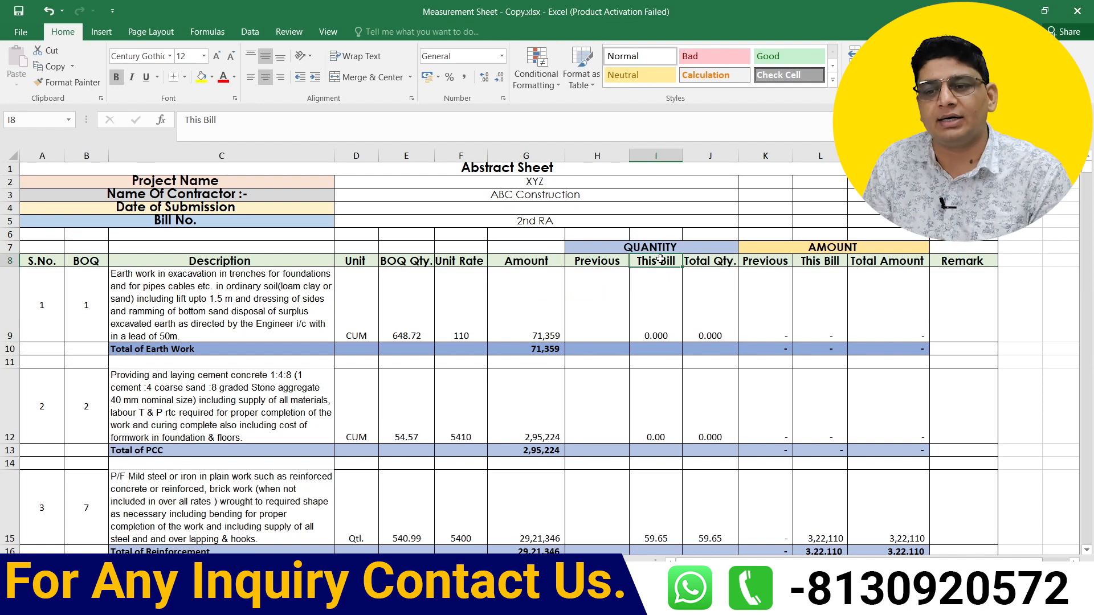
left_click(627, 306)
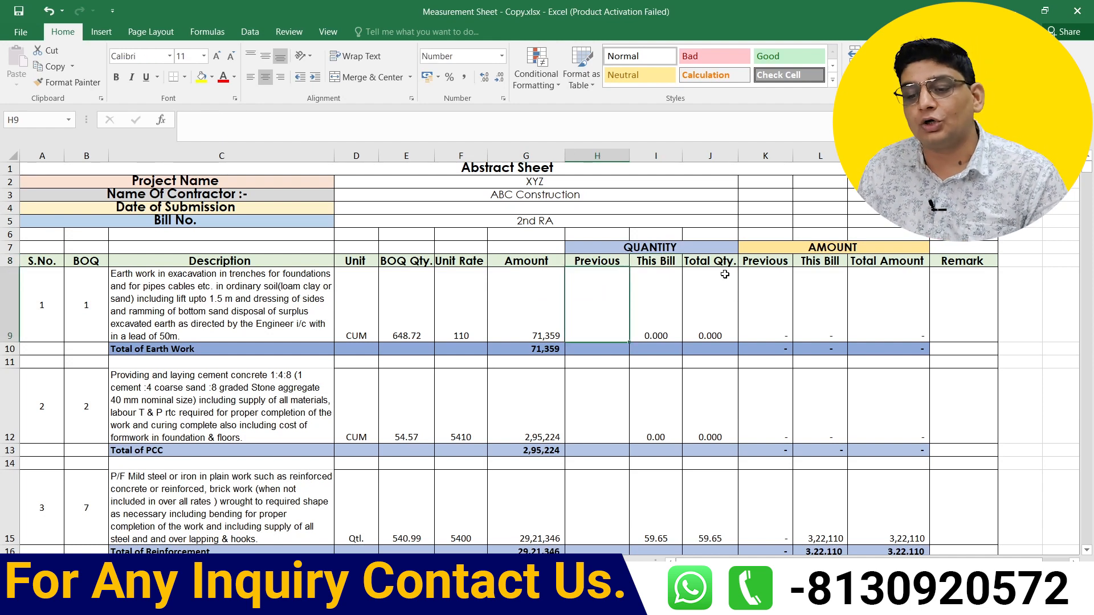
left_click(696, 294)
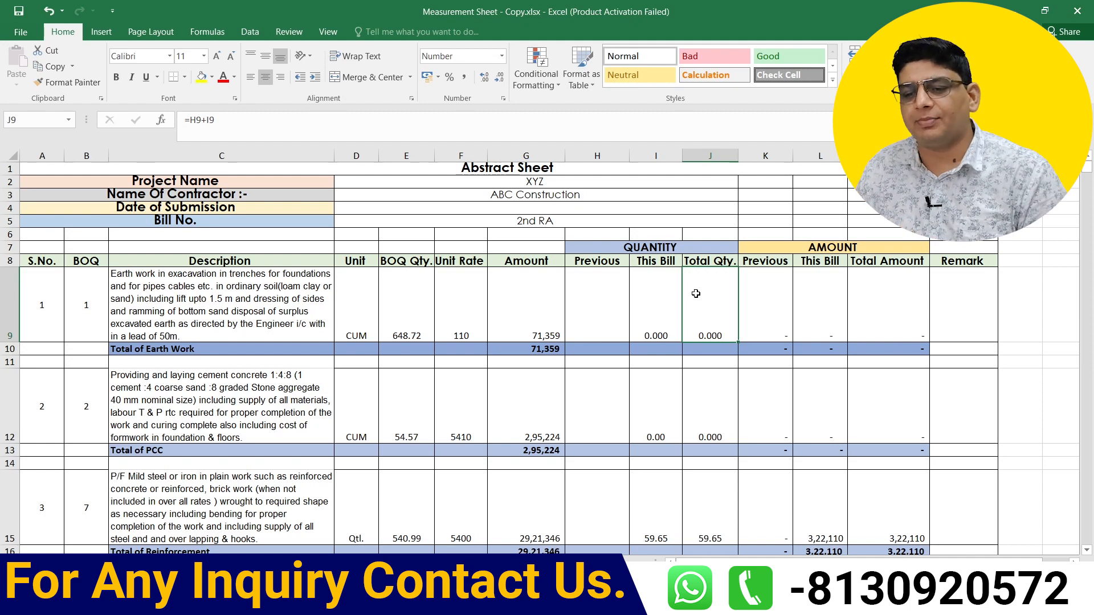
- Inspect the earth work item's Previous, This Bill and Total Amount formulas under AMOUNT
left_click(820, 243)
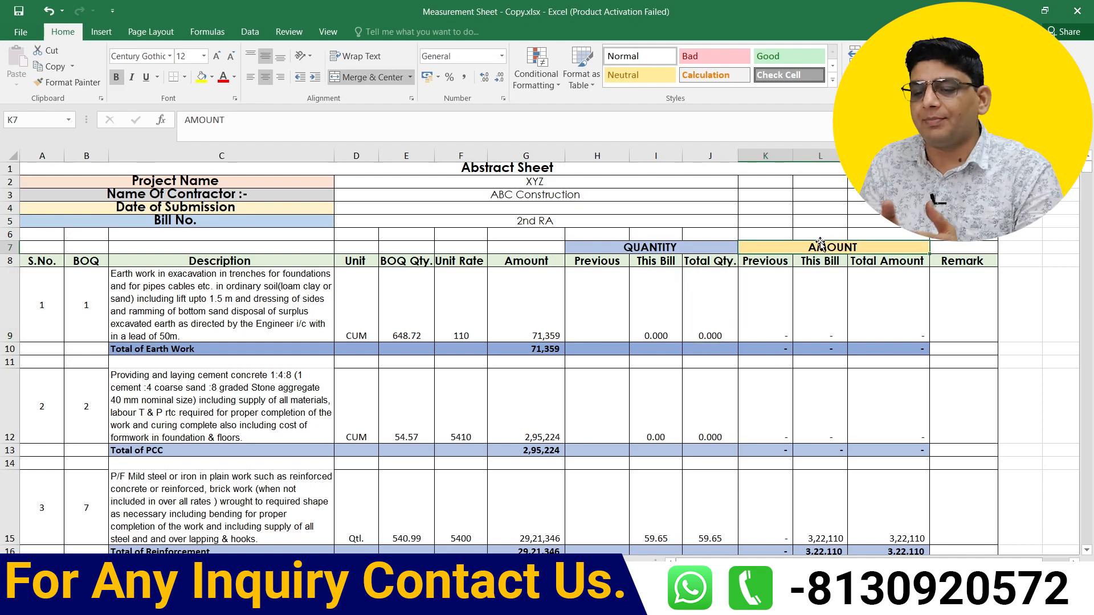
left_click(755, 312)
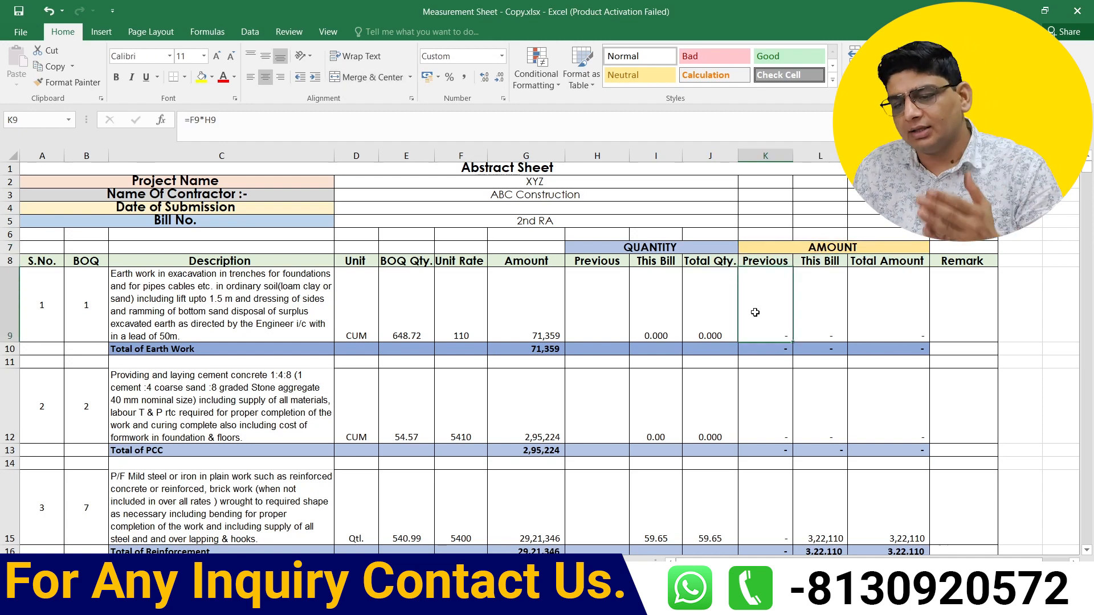
left_click(814, 326)
left_click(869, 329)
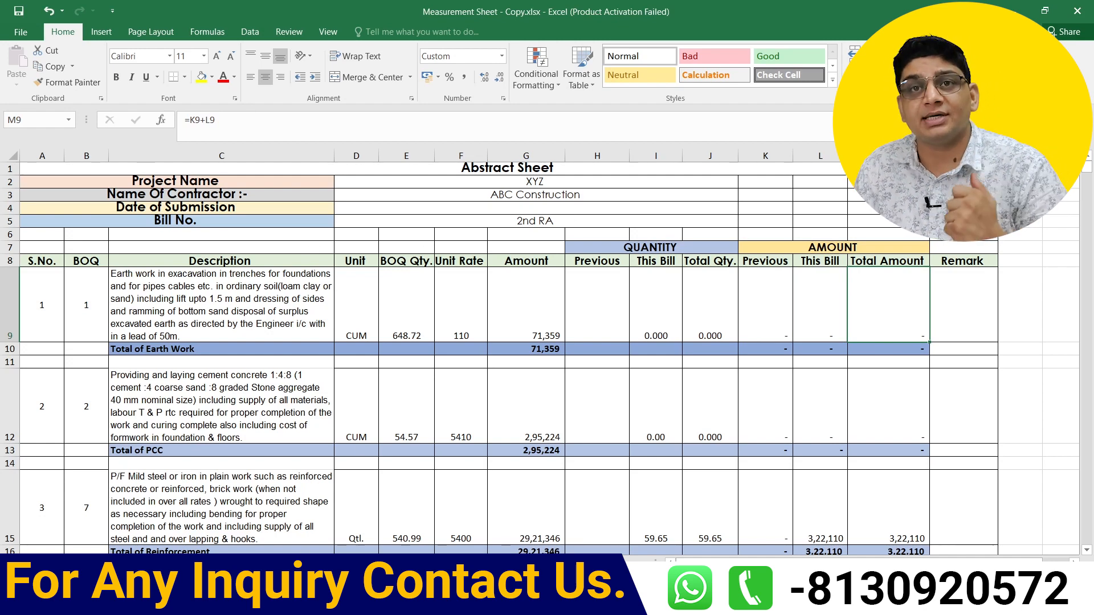
- Open the main building measurement sheet and examine the Earth work in excavation entries, their total, last-paid and this-bill quantities
left_click(268, 561)
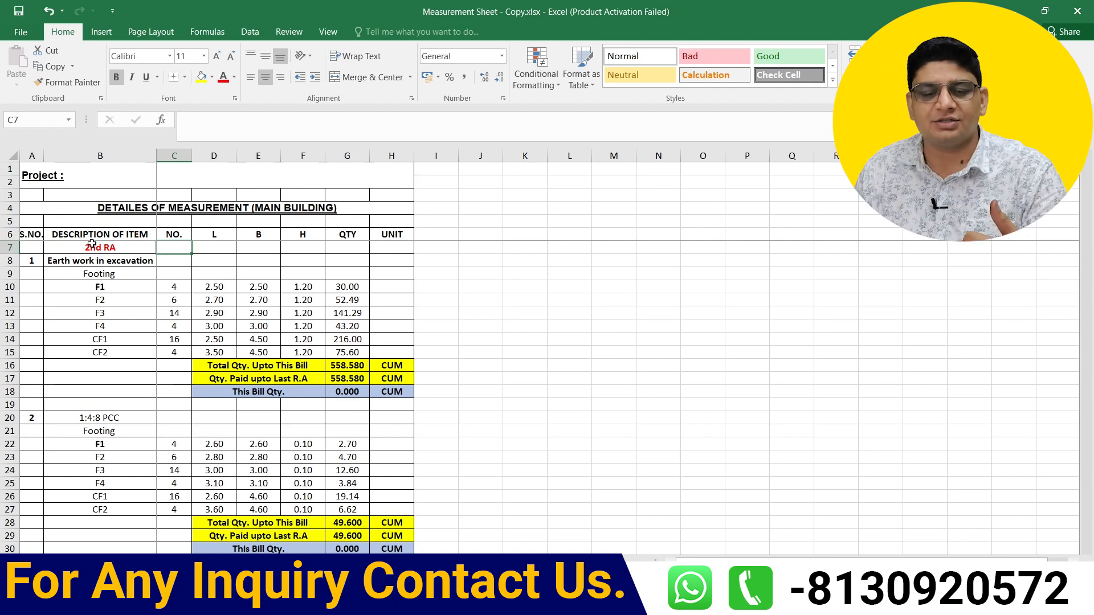
left_click(98, 260)
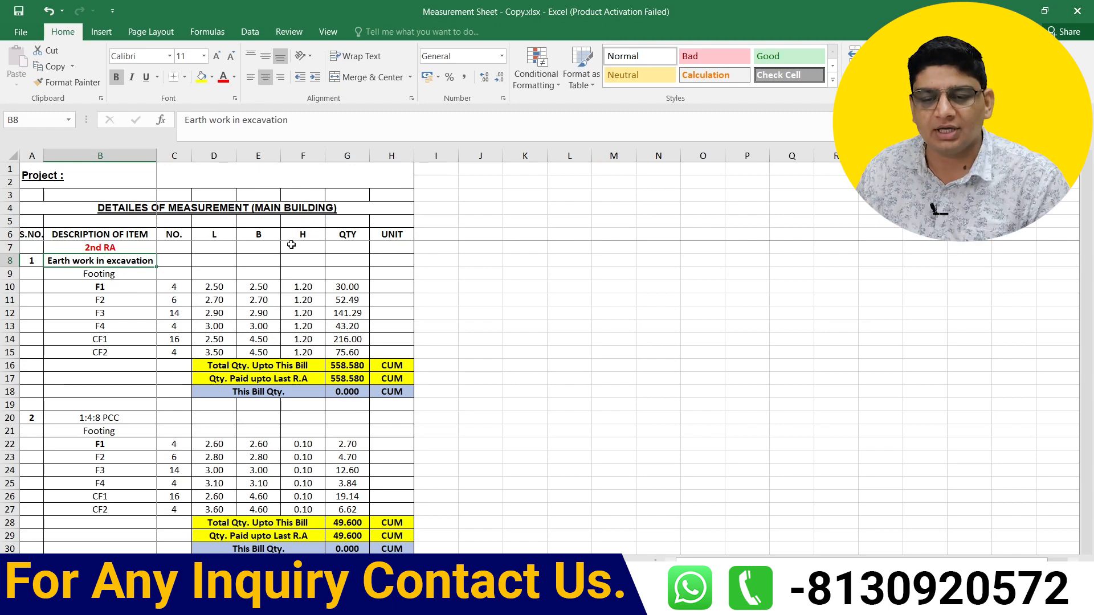
left_click(350, 236)
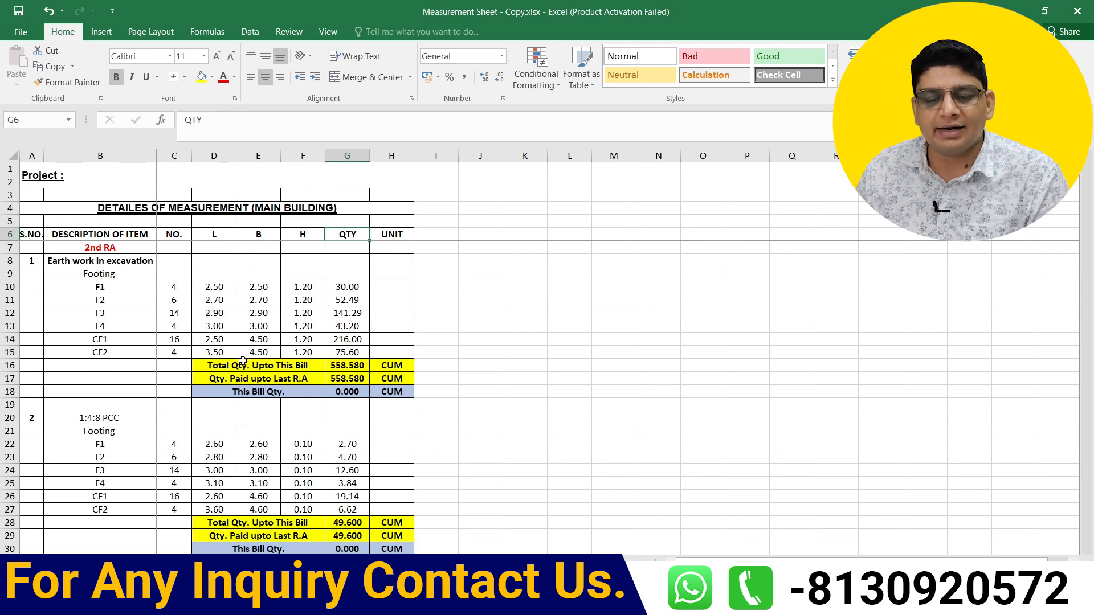
left_click(268, 369)
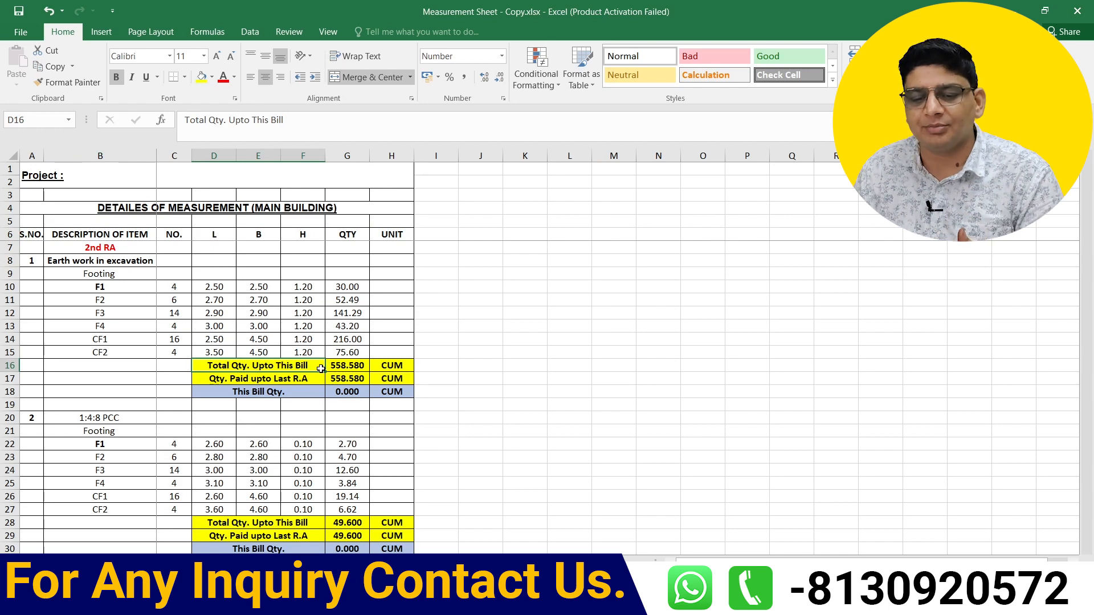
left_click(357, 365)
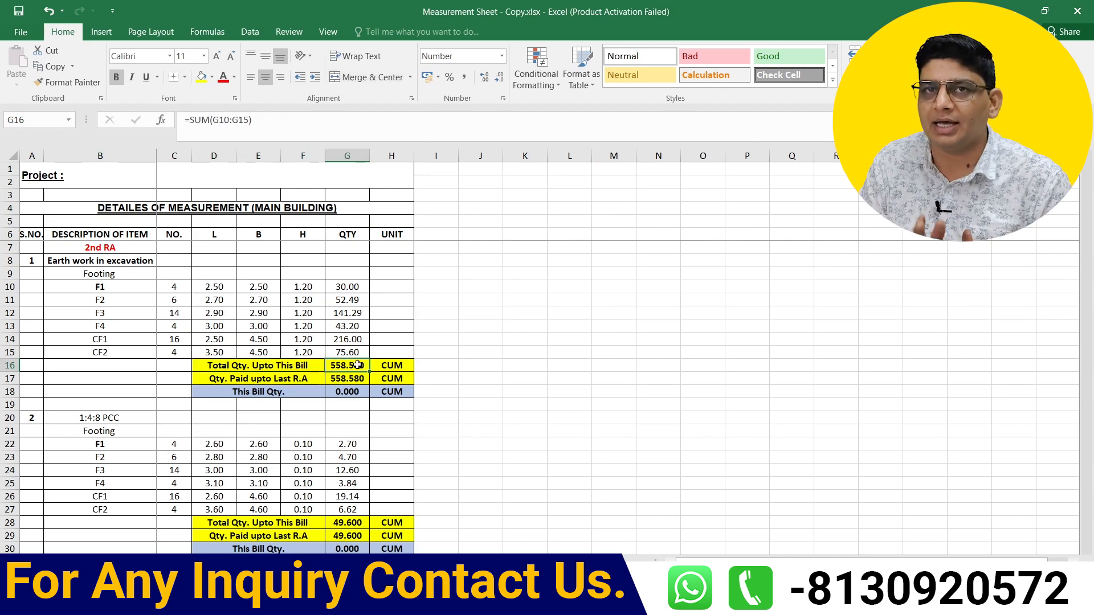
left_click(315, 379)
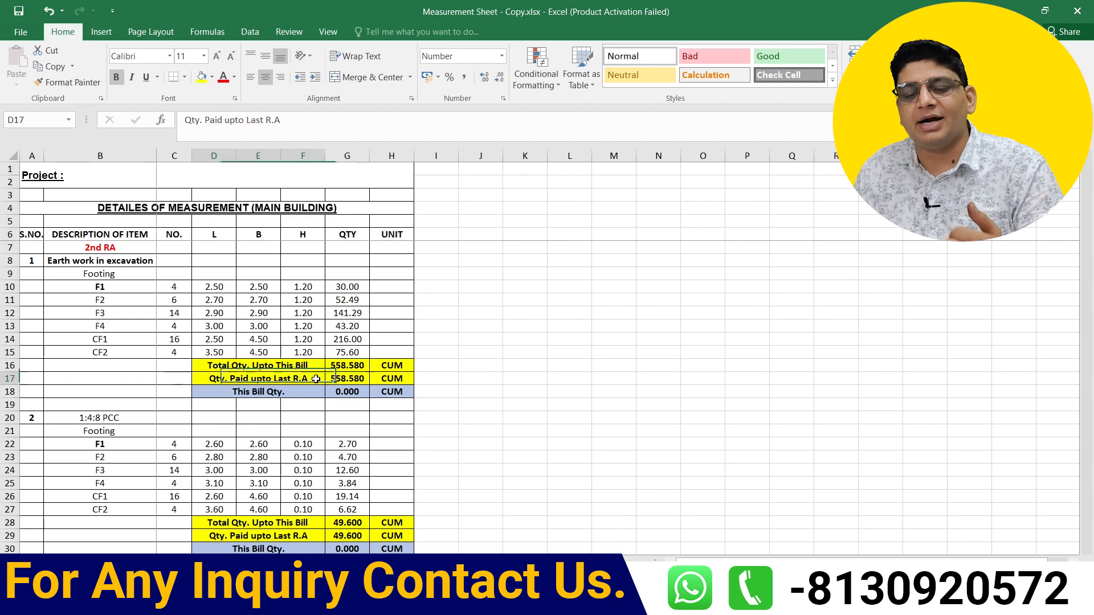
left_click(360, 365)
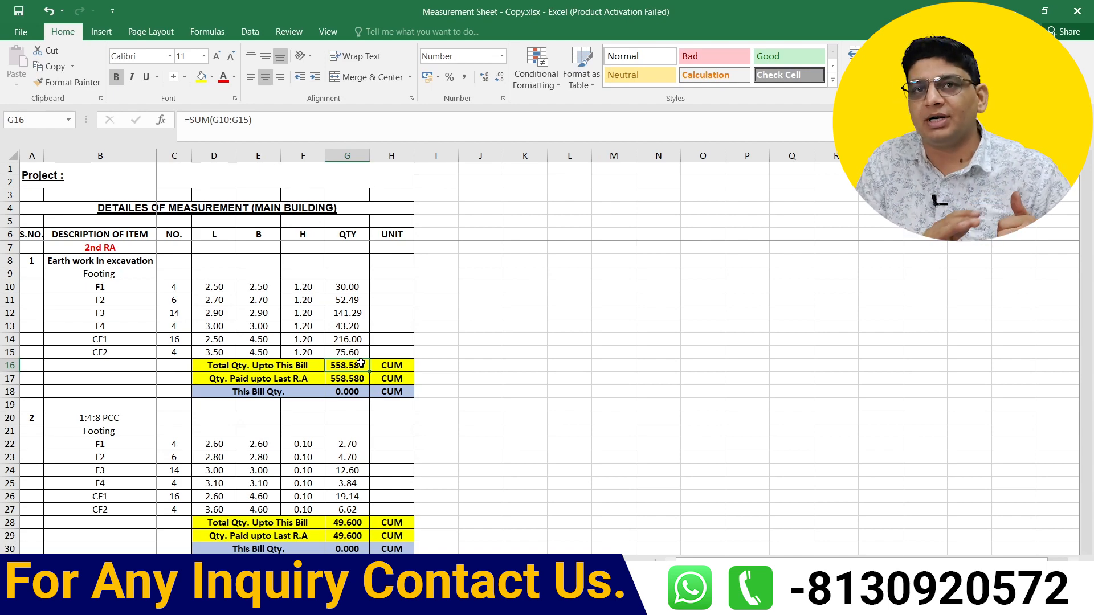
left_click(345, 378)
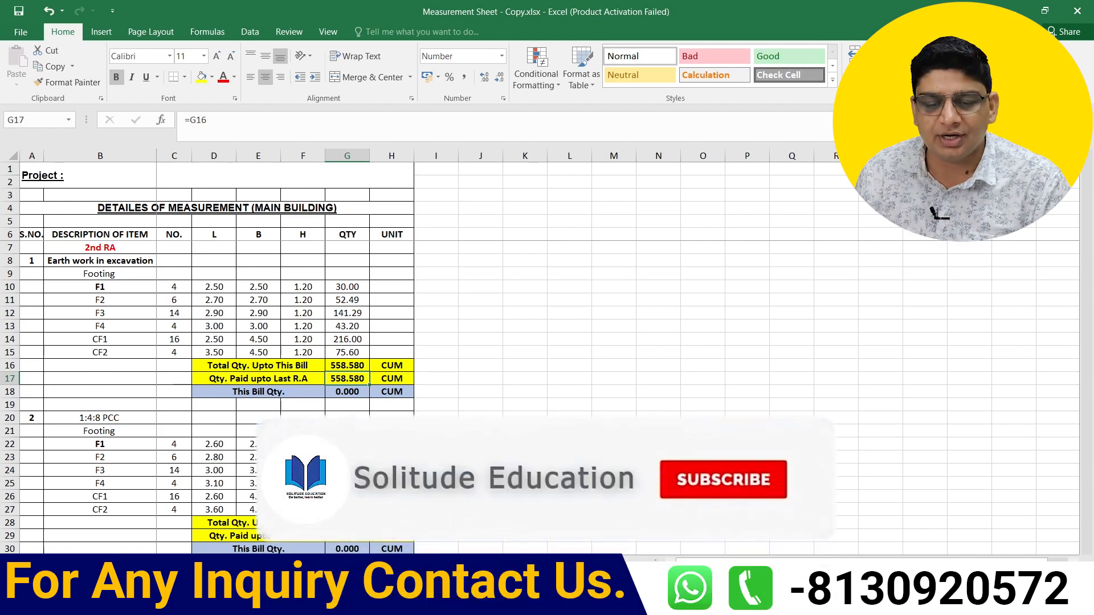
left_click(278, 391)
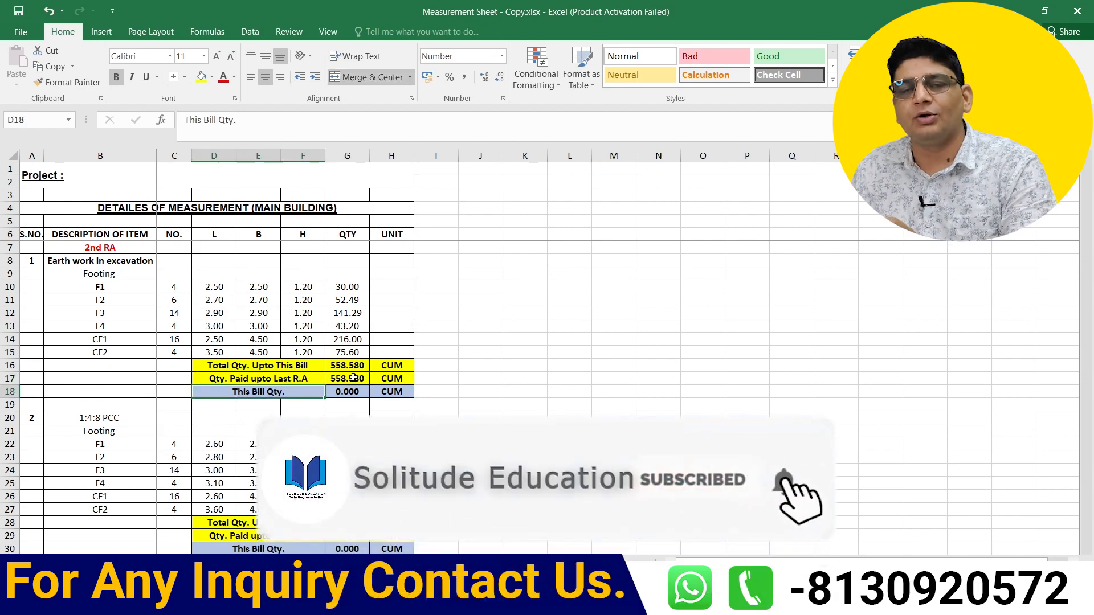
- Inspect the formulas for the 1:4:8 PCC total quantity up to this bill and quantity paid up to the last R.A
scroll(353, 382, "down", 1)
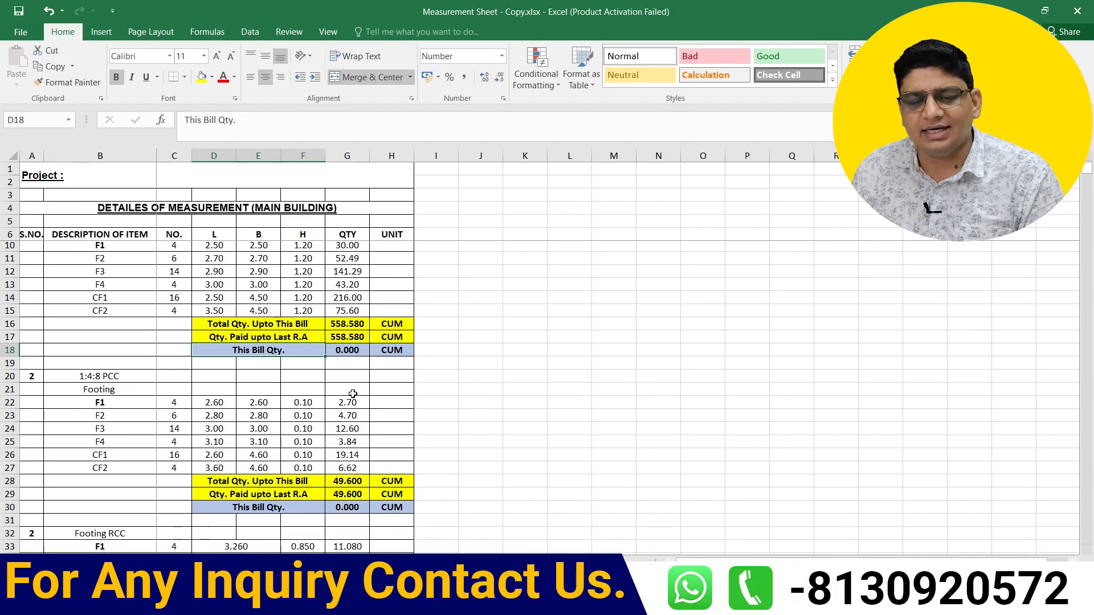
scroll(353, 394, "down", 2)
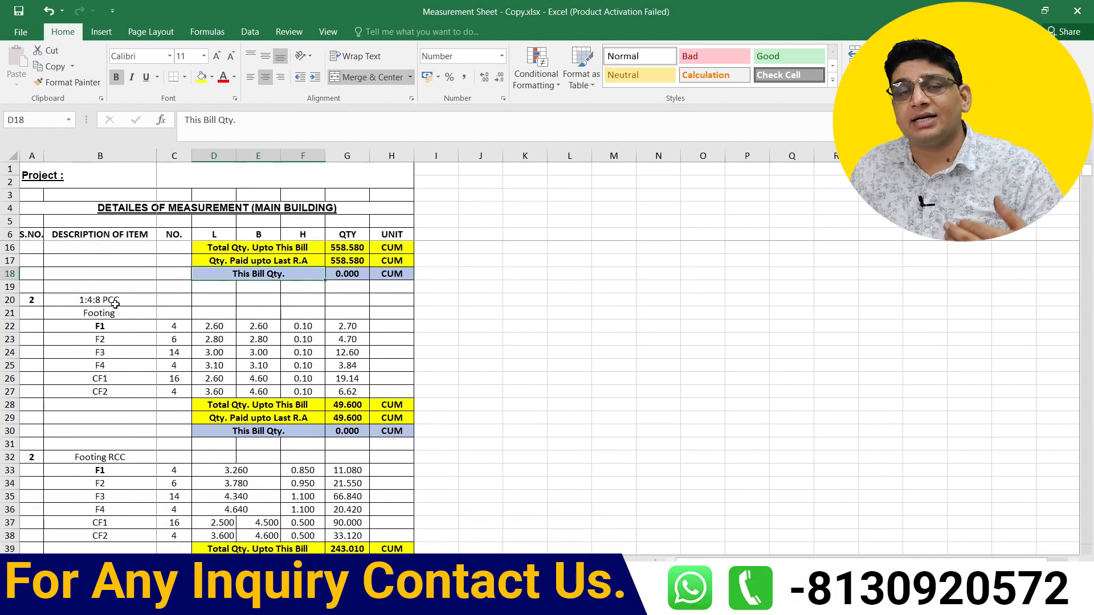
left_click(350, 404)
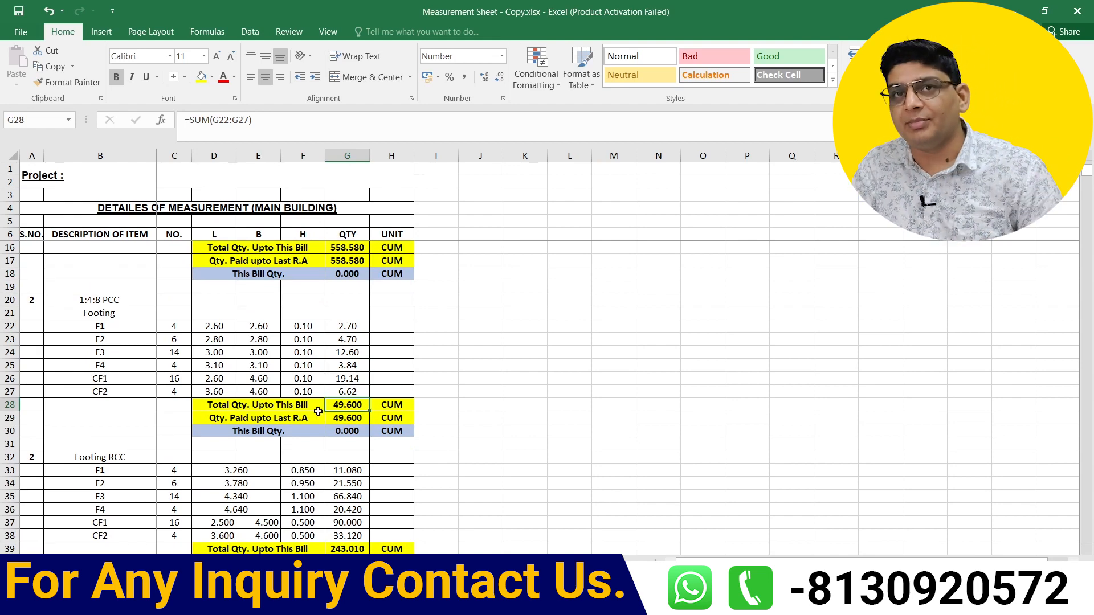
left_click(358, 419)
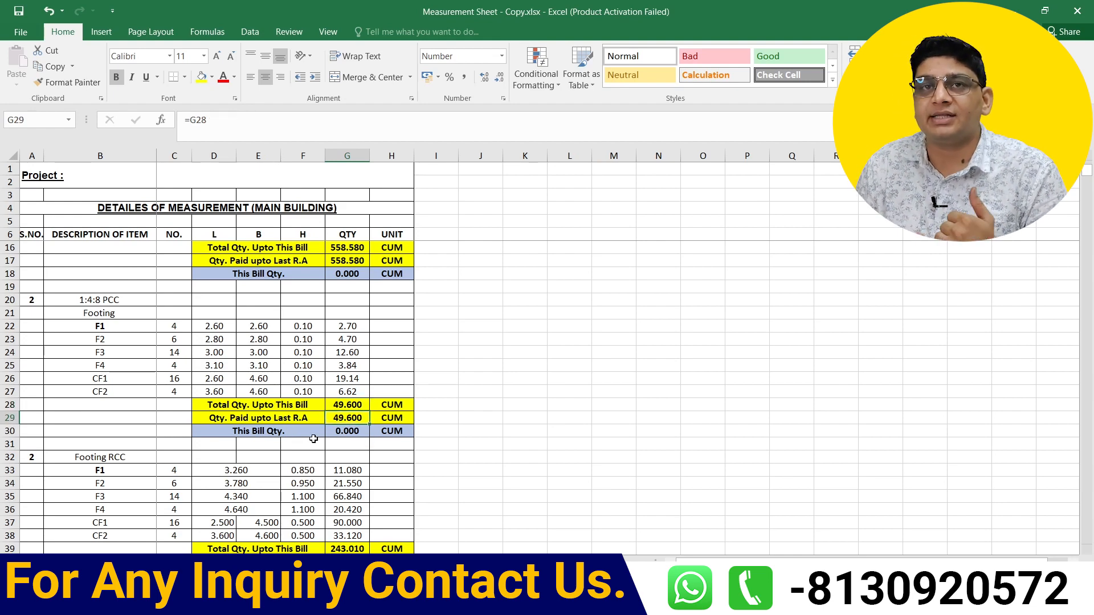
- Review the Footing RCC and Plinth Beam RCC measurements and inspect the plinth beam's total quantity formula
scroll(314, 439, "down", 4)
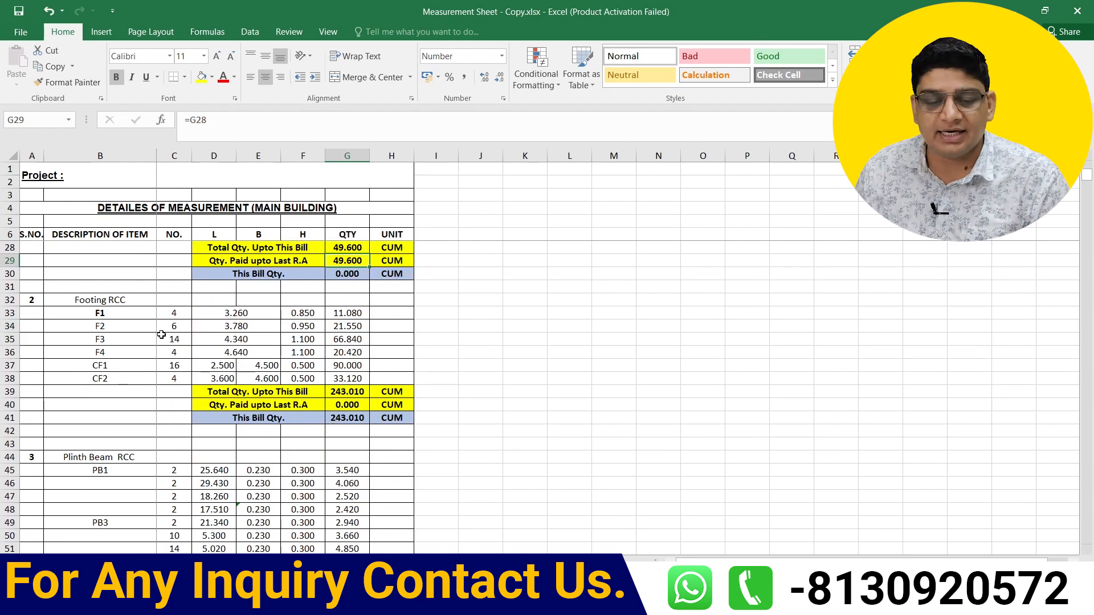
scroll(161, 335, "down", 3)
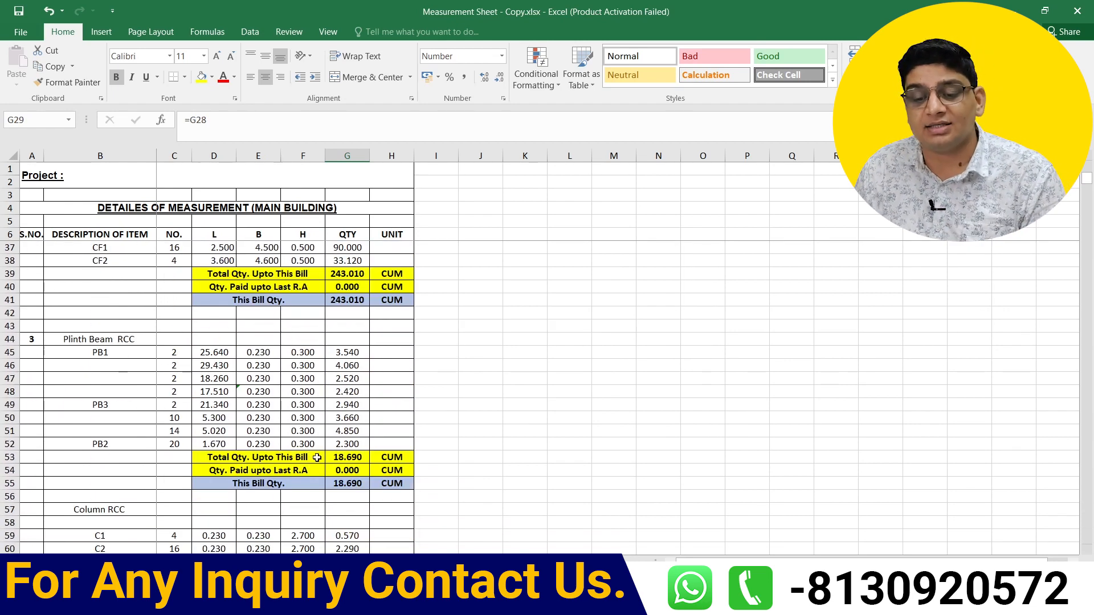
scroll(317, 458, "down", 1)
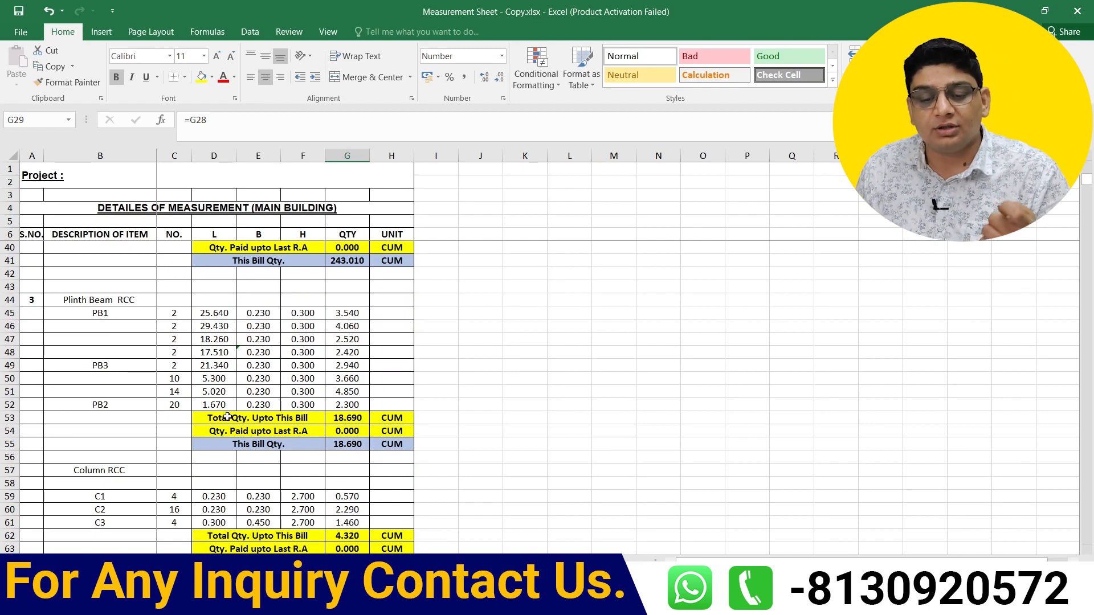
left_click(355, 418)
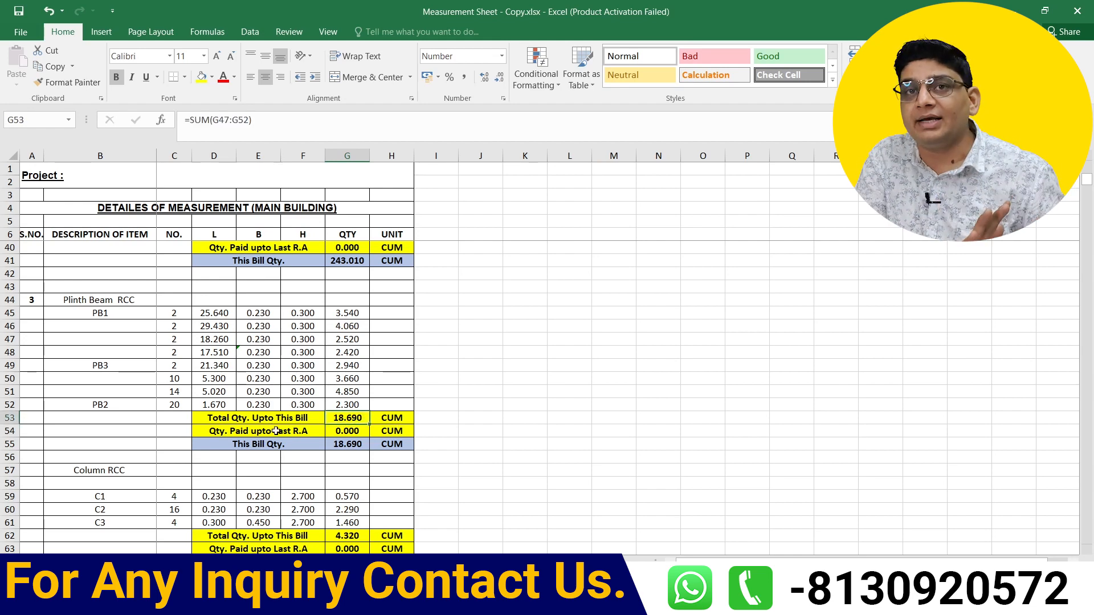
- Check the plinth beam's quantity paid up to the last R.A and return to the abstract sheet
left_click(340, 431)
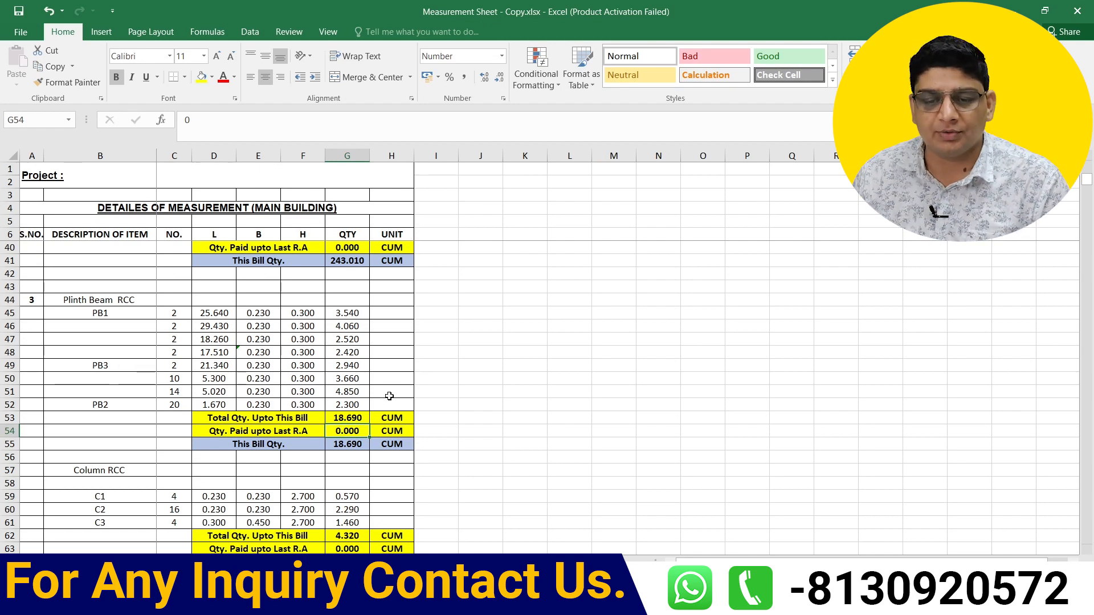
scroll(377, 376, "up", 11)
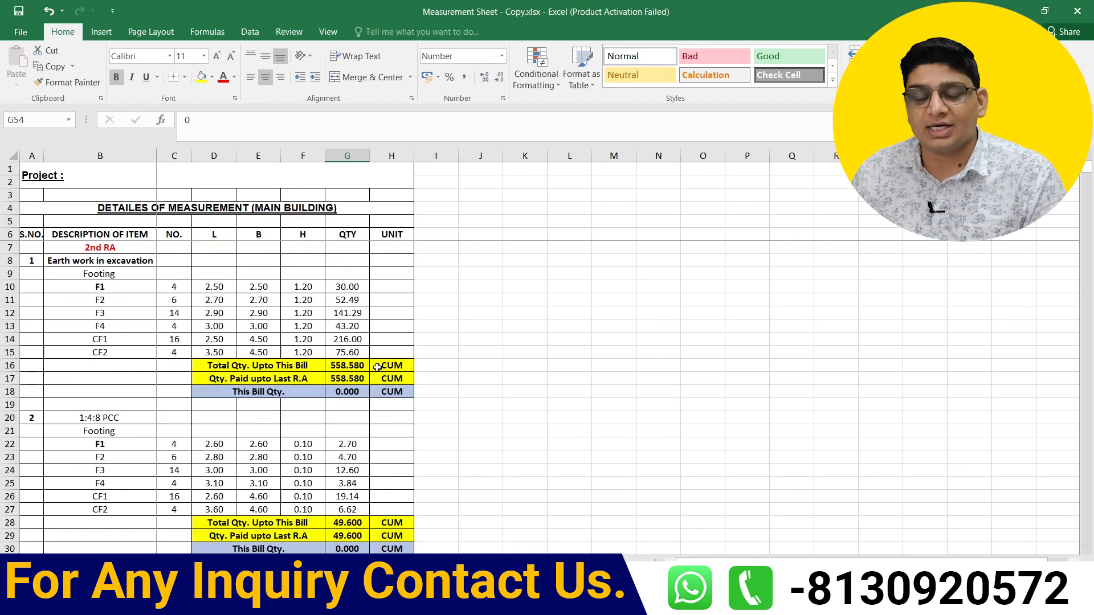
left_click(143, 562)
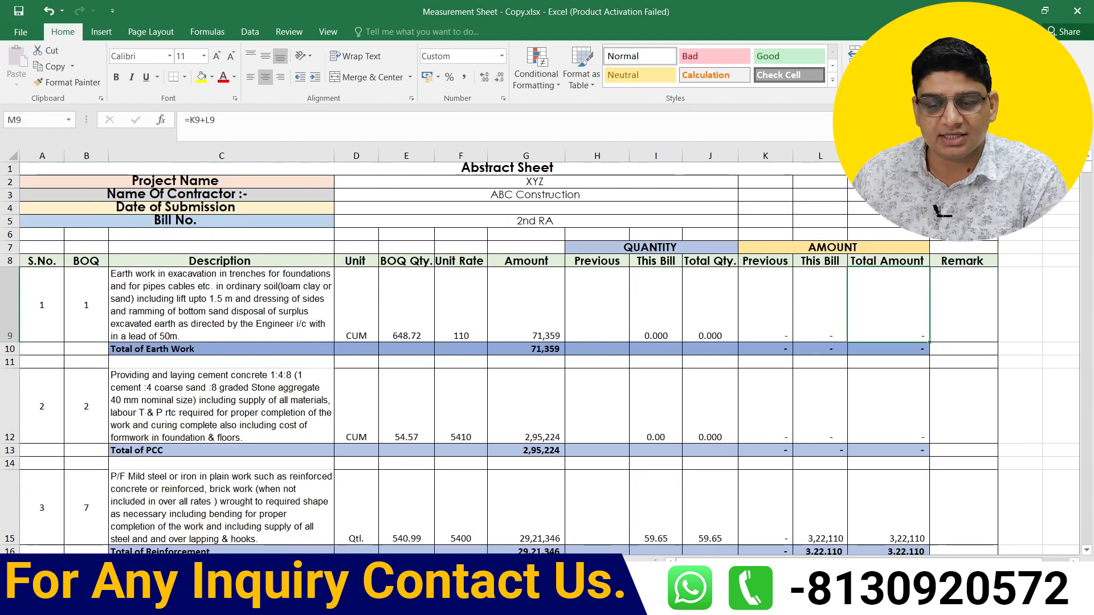
- Link the earth work item's Previous quantity in H9 to the Qty. Paid upto Last R.A cell G17 on the MB sheet
left_click(104, 289)
left_click(180, 289)
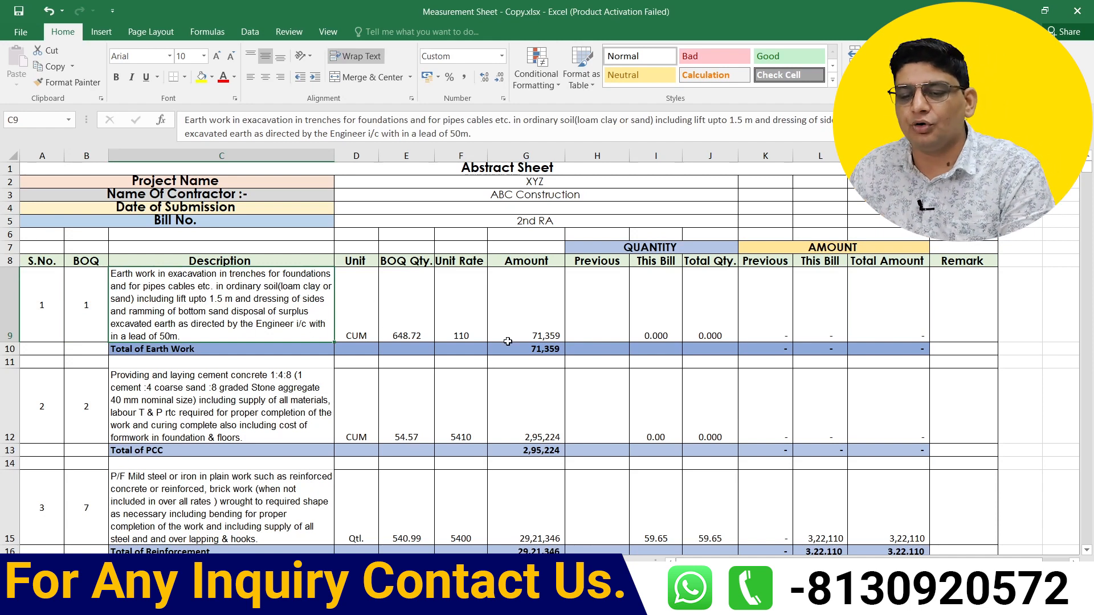
left_click(660, 247)
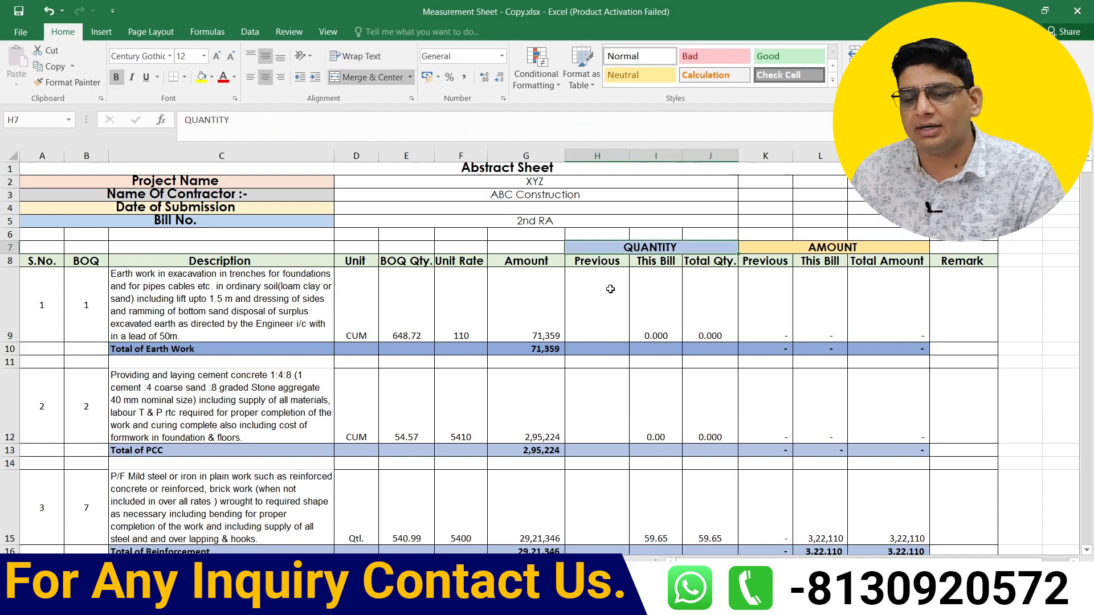
left_click(603, 299)
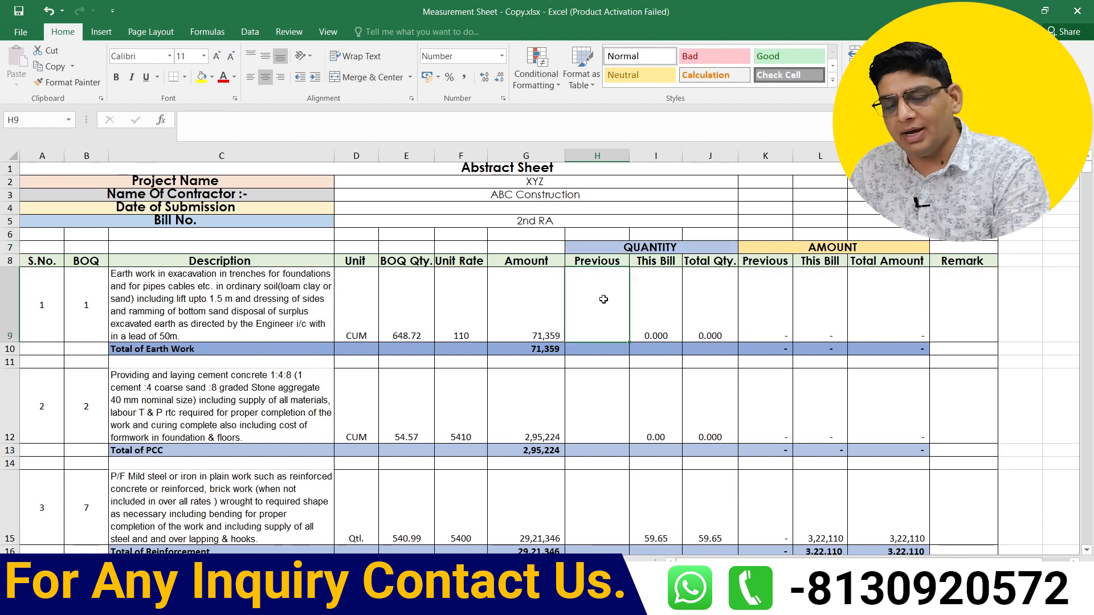
type("=")
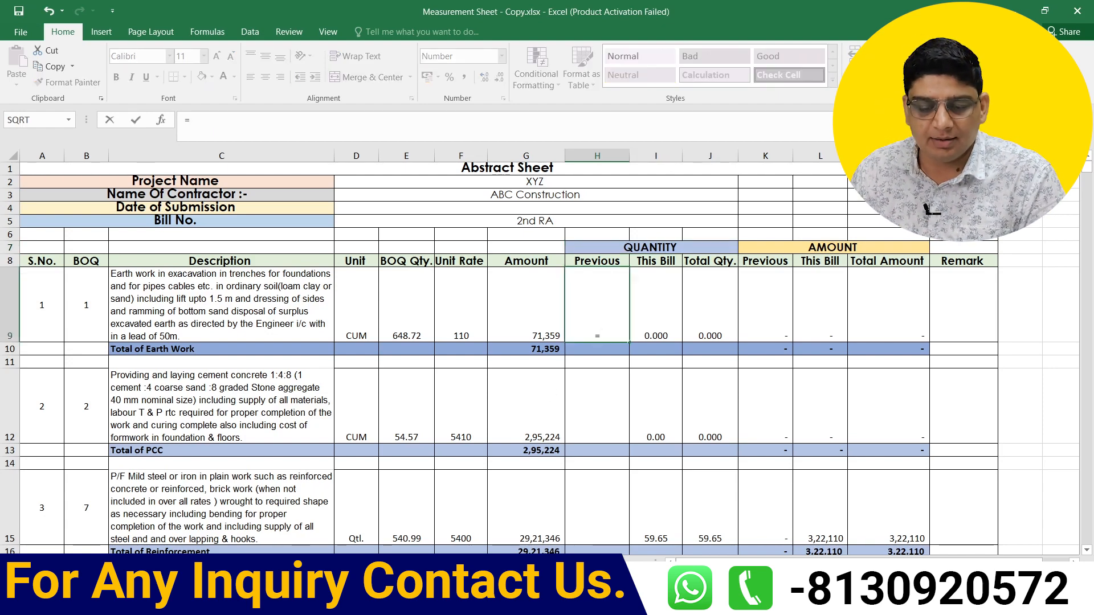
left_click(285, 563)
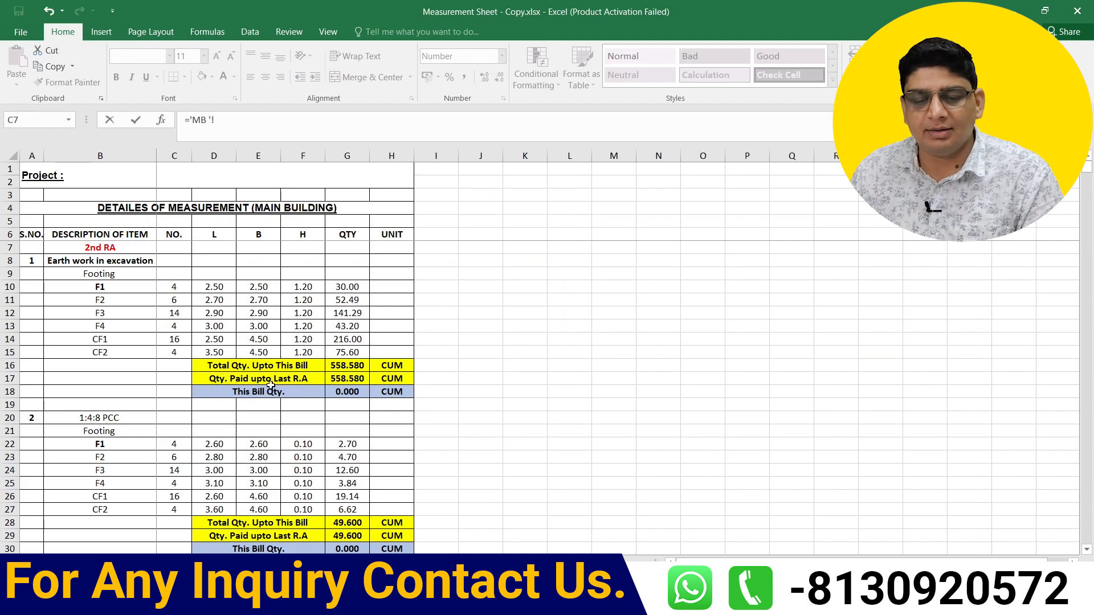
left_click(349, 378)
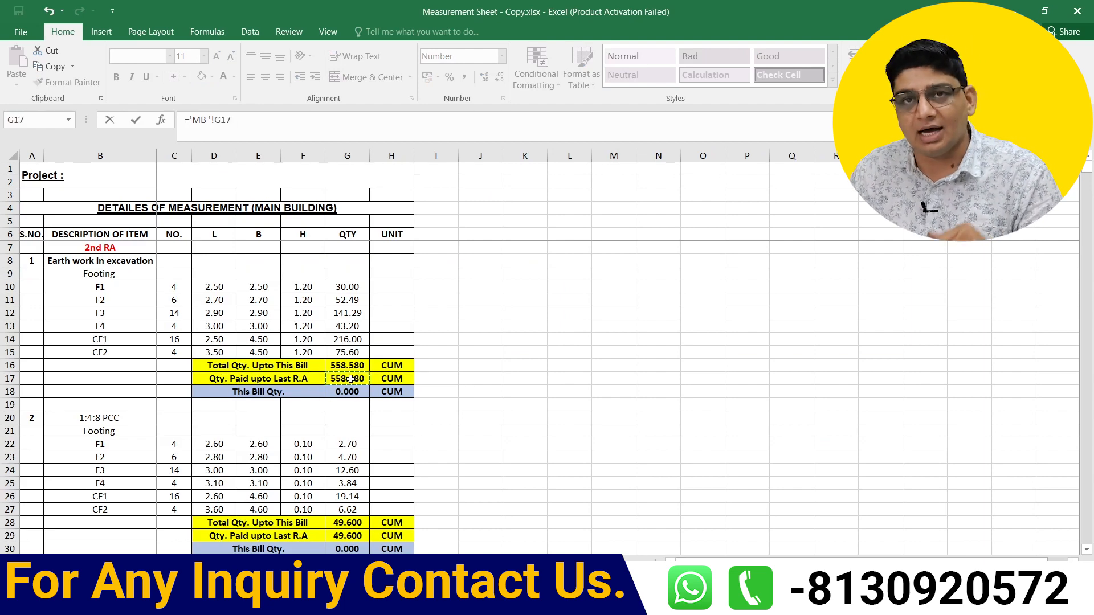
key("Return")
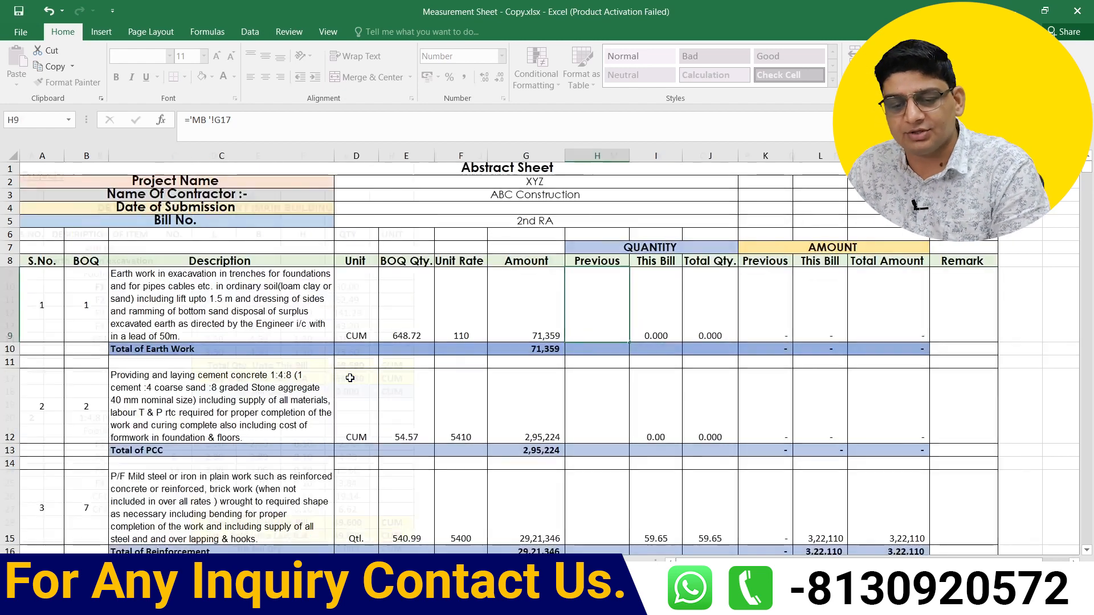
- Re-enter the earth work item's This Bill quantity in I9 as a link to This Bill Qty. cell G18 on the MB sheet
left_click(651, 316)
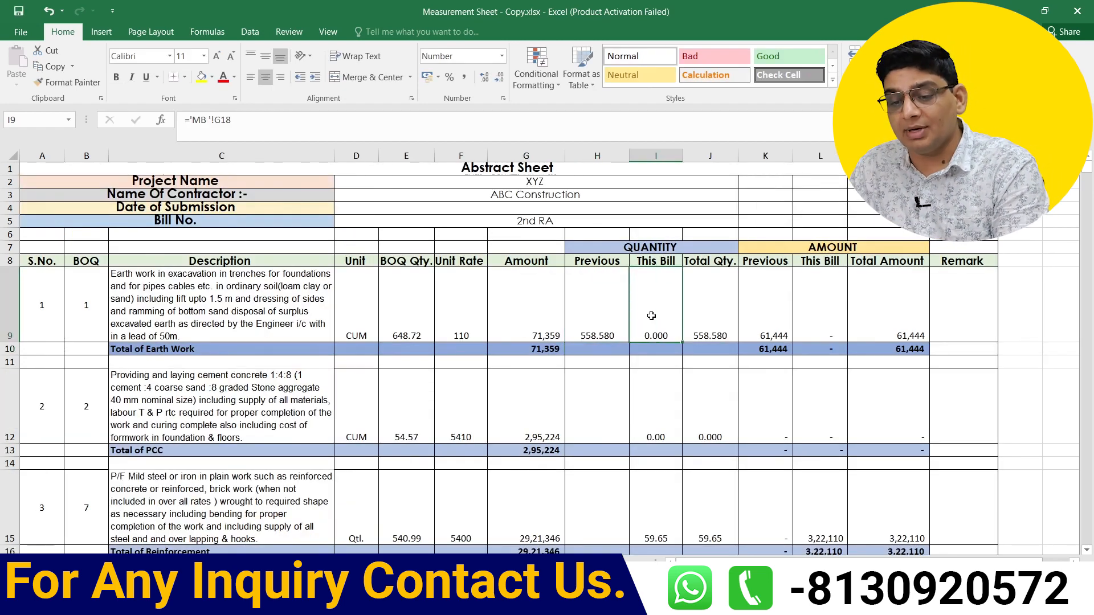
type("=")
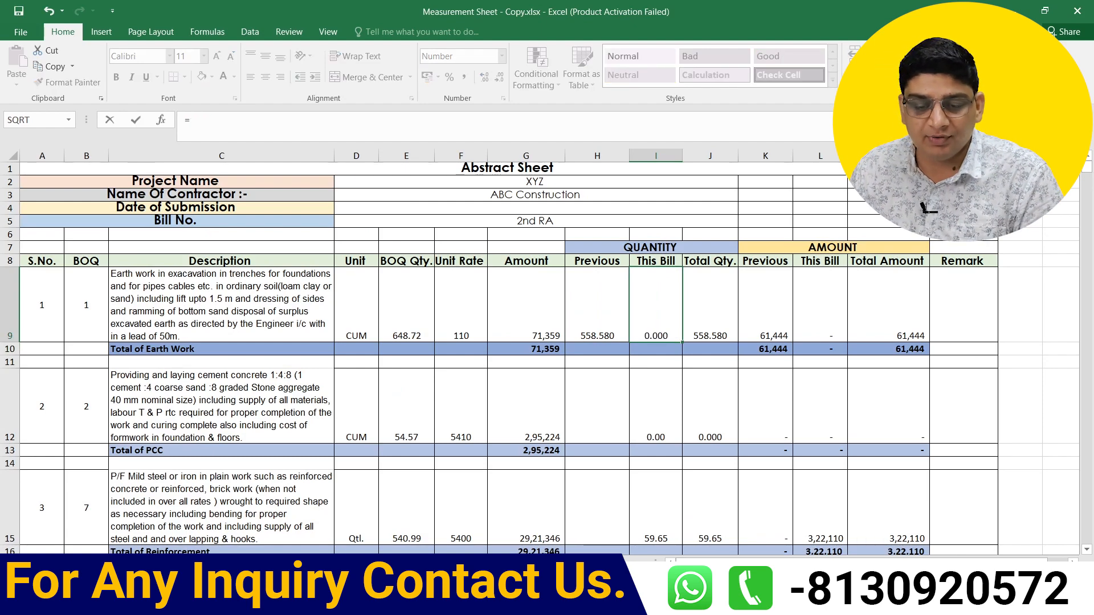
left_click(188, 561)
left_click(347, 393)
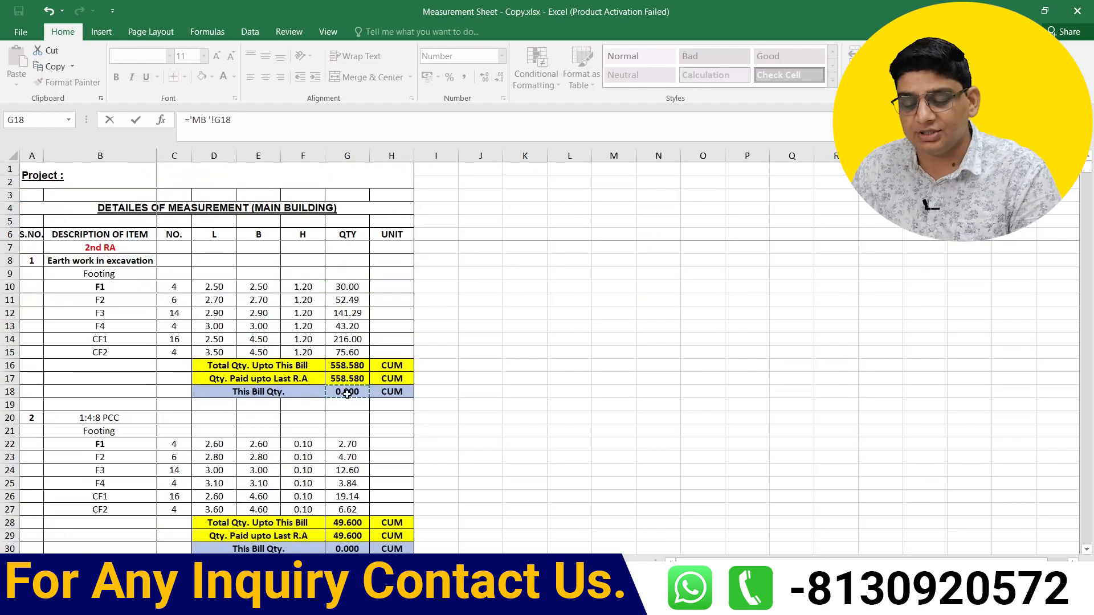
key("Return")
left_click(652, 307)
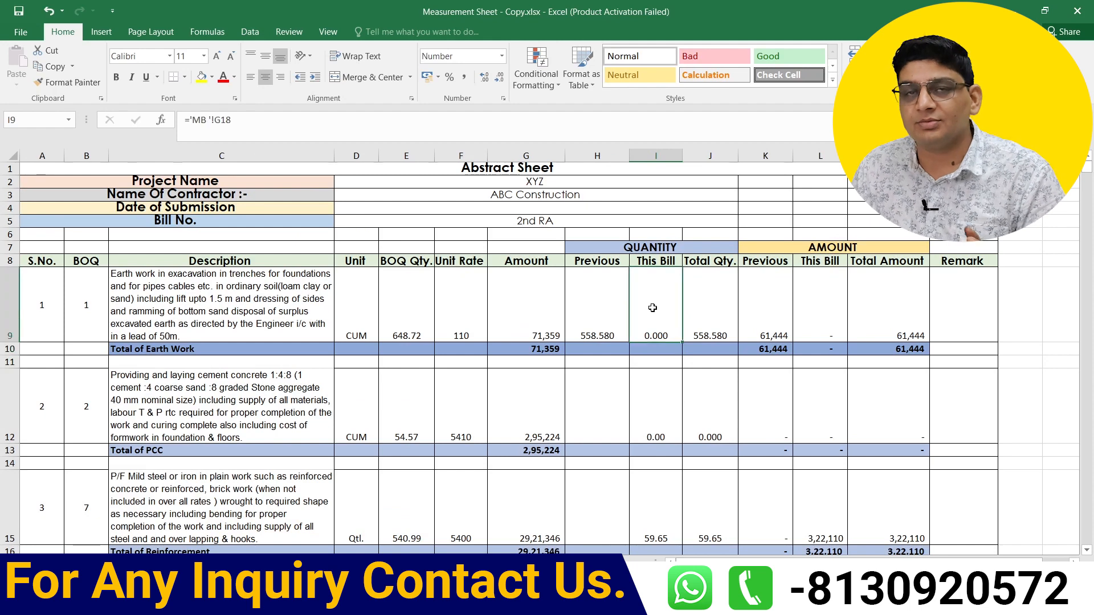
- Inspect how the earth work item's Total Qty. formula adds the Previous and This Bill quantities
left_click(713, 325)
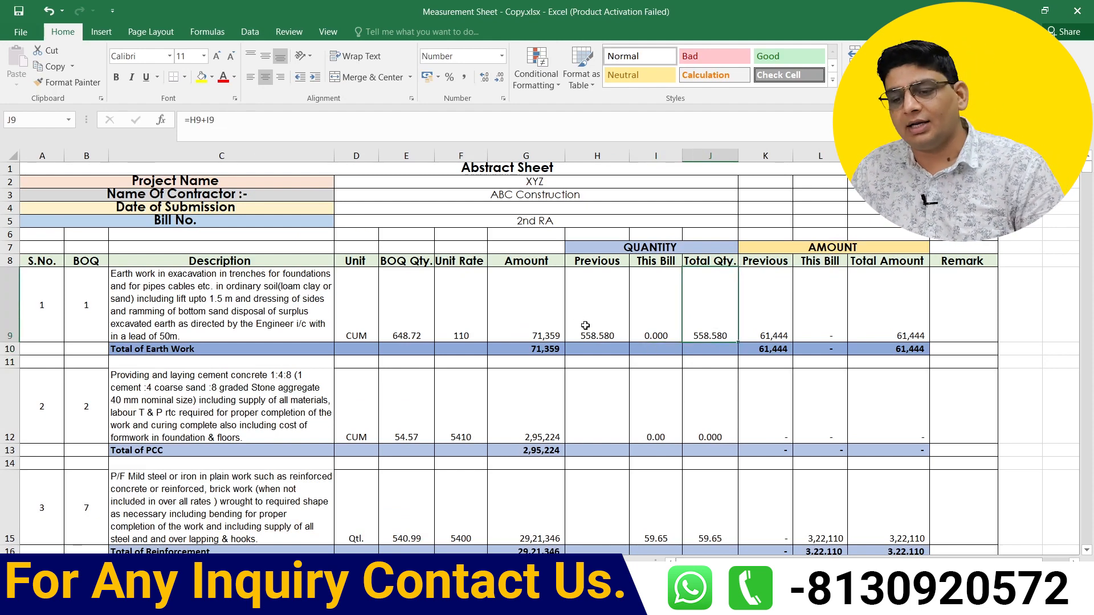
left_click(642, 333)
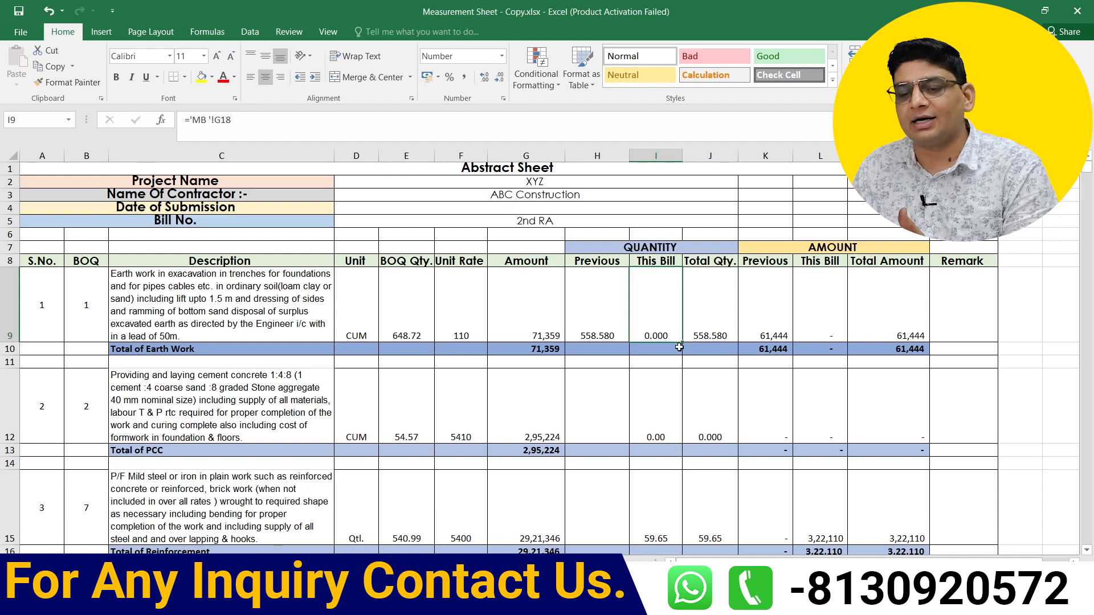
left_click(710, 334)
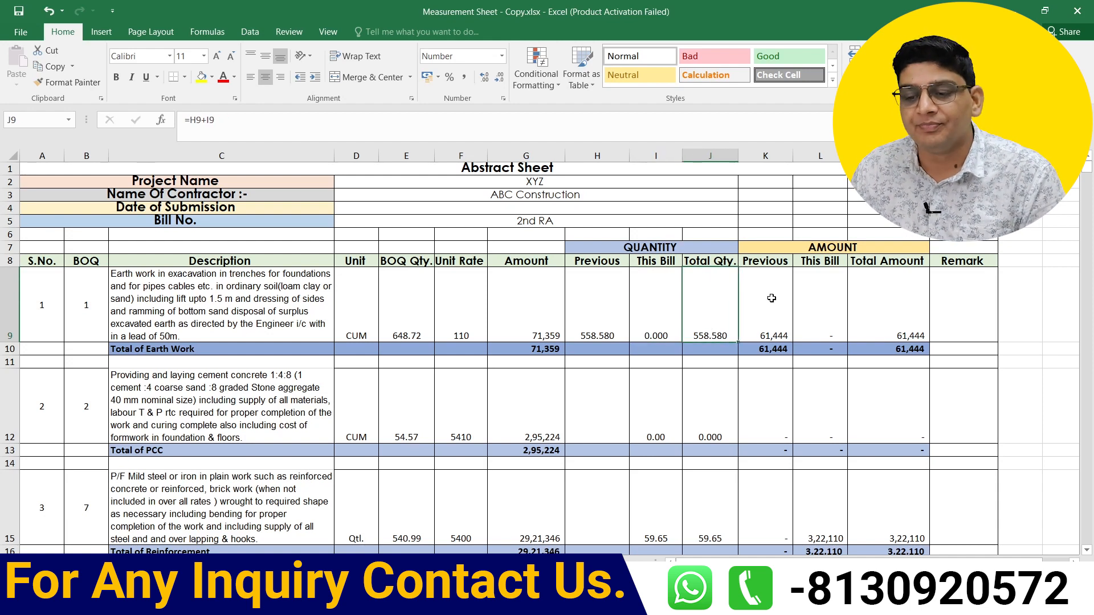
- Inspect the earth work item's Previous, This Bill and Total Amount formulas against its unit rate
left_click(757, 326)
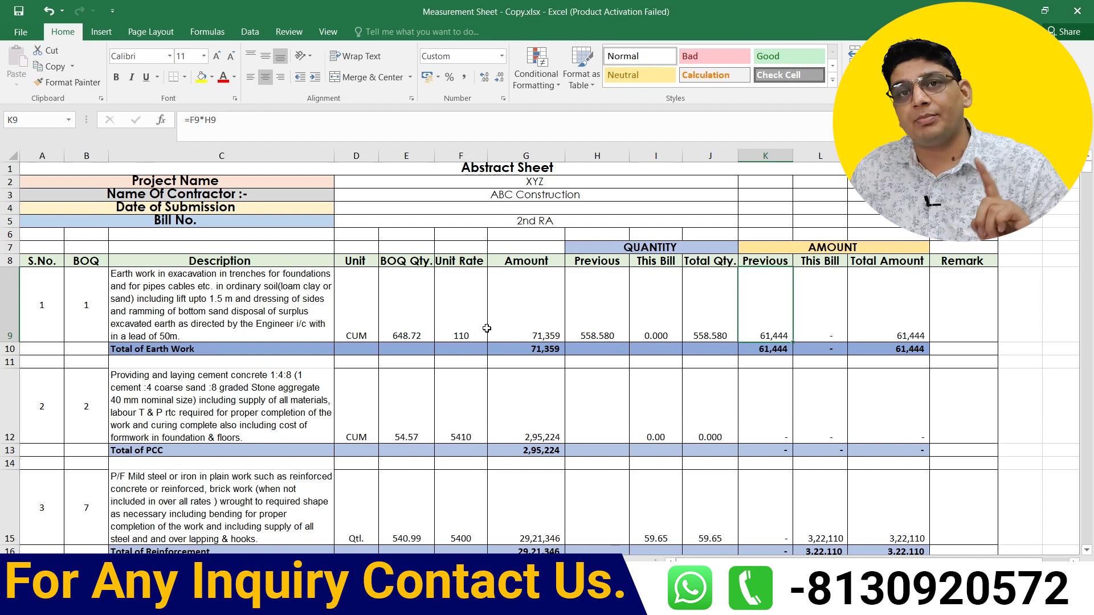
left_click(464, 322)
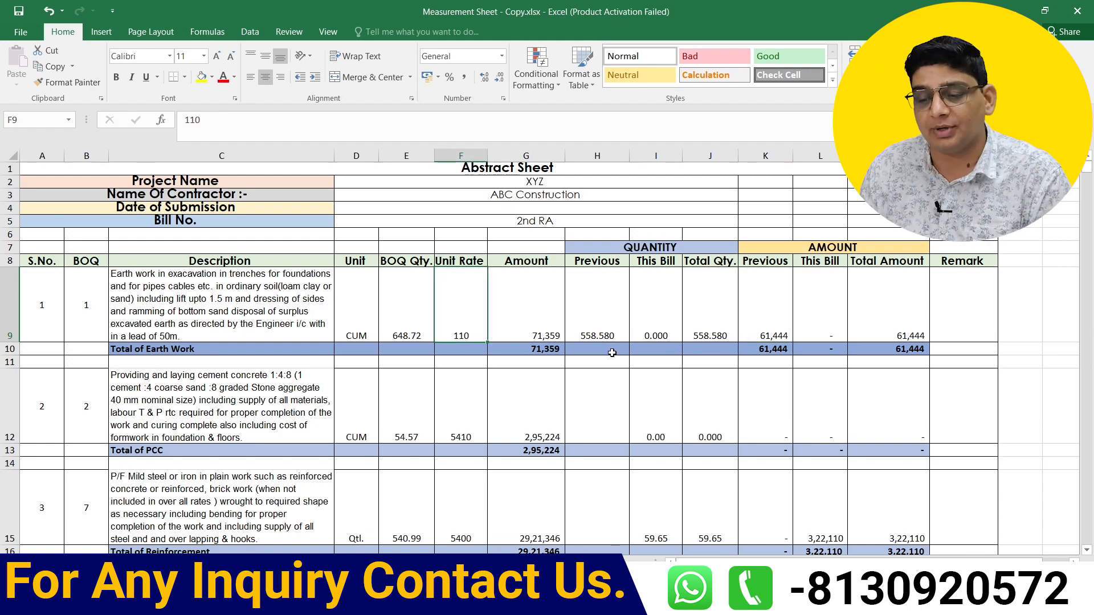
left_click(757, 323)
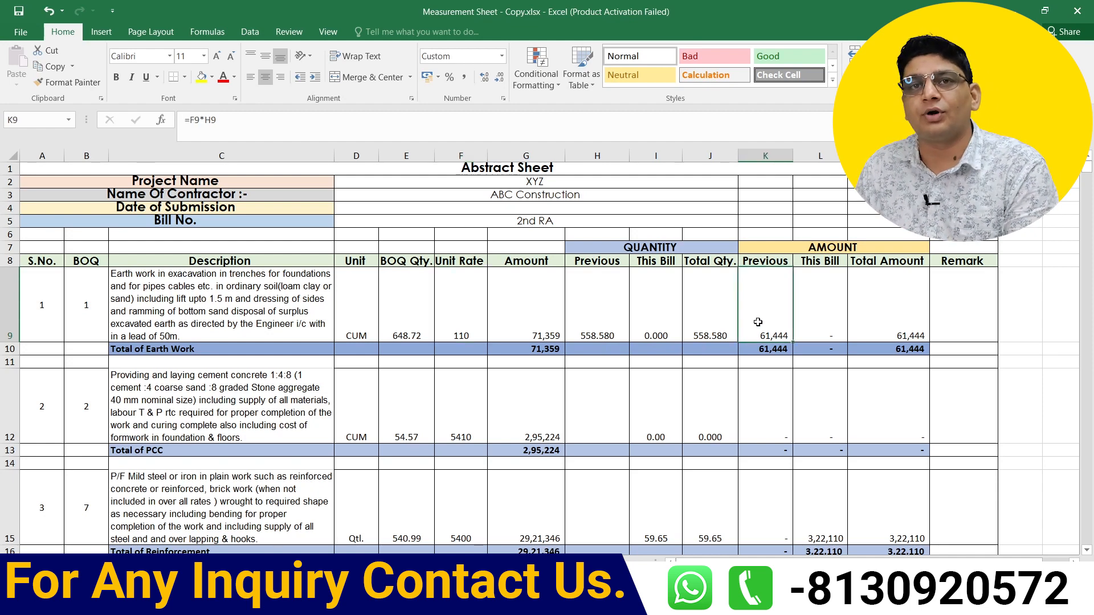
left_click(822, 317)
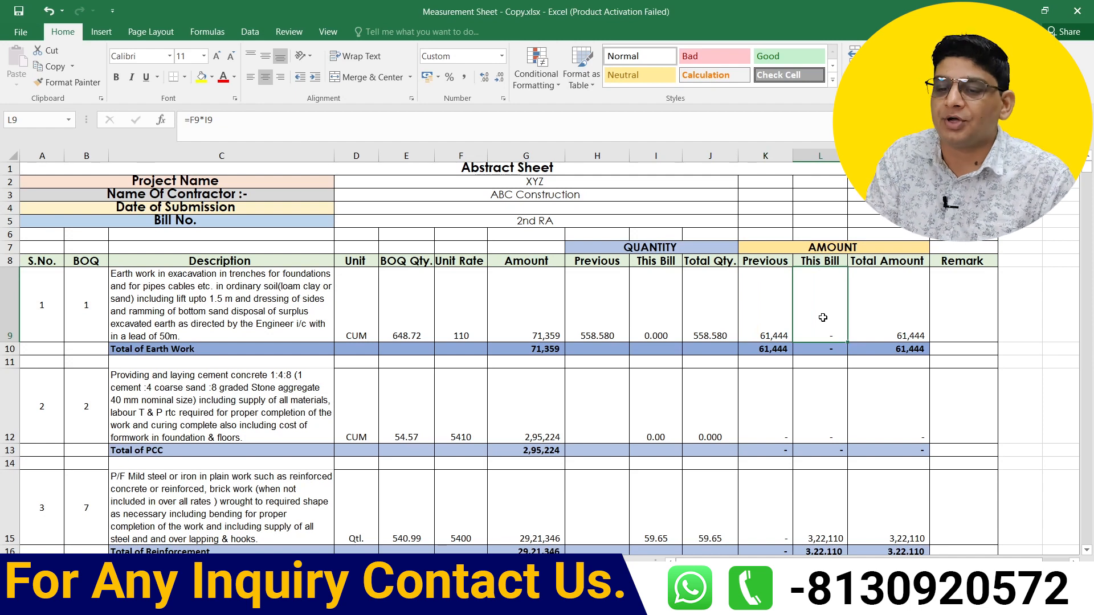
left_click(865, 317)
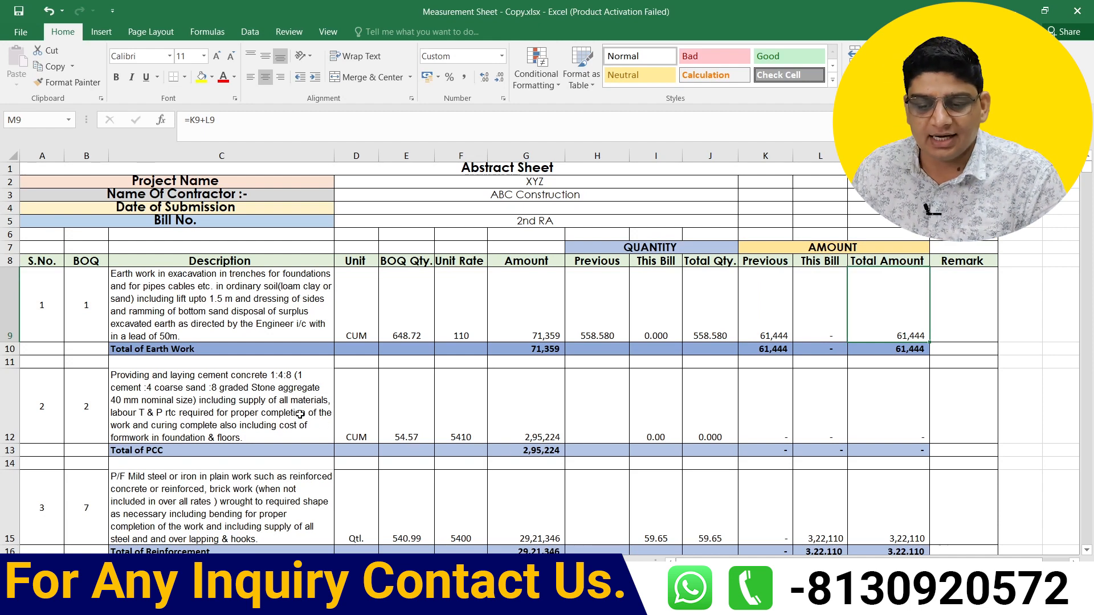
- Link the 1:4:8 PCC item's Previous quantity in H12 to the Qty. Paid upto Last R.A cell G29 on the MB sheet
left_click(252, 418)
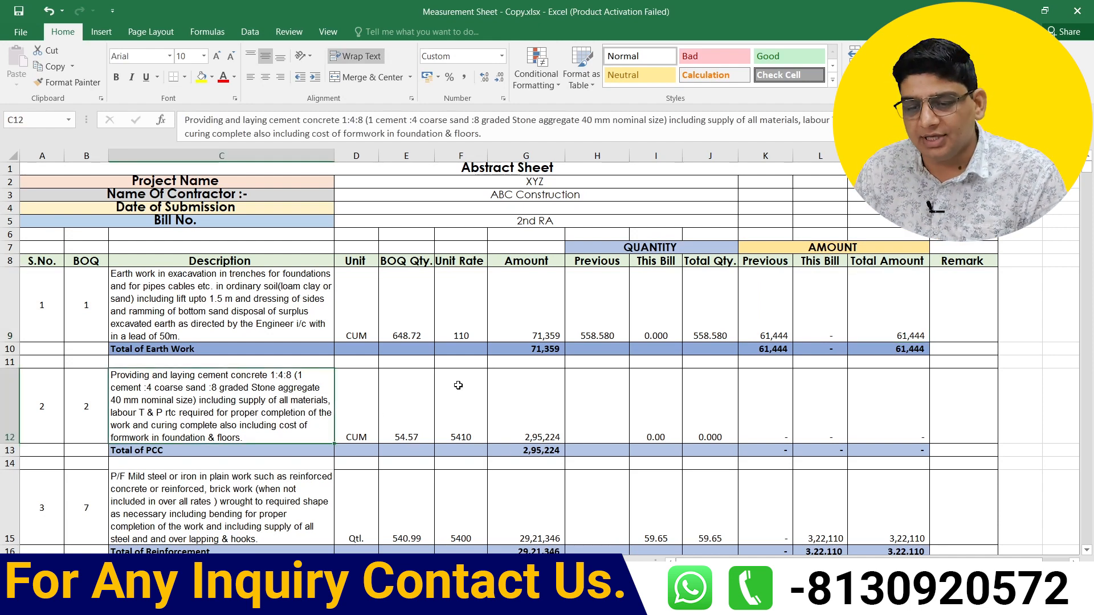
left_click(572, 423)
type("=")
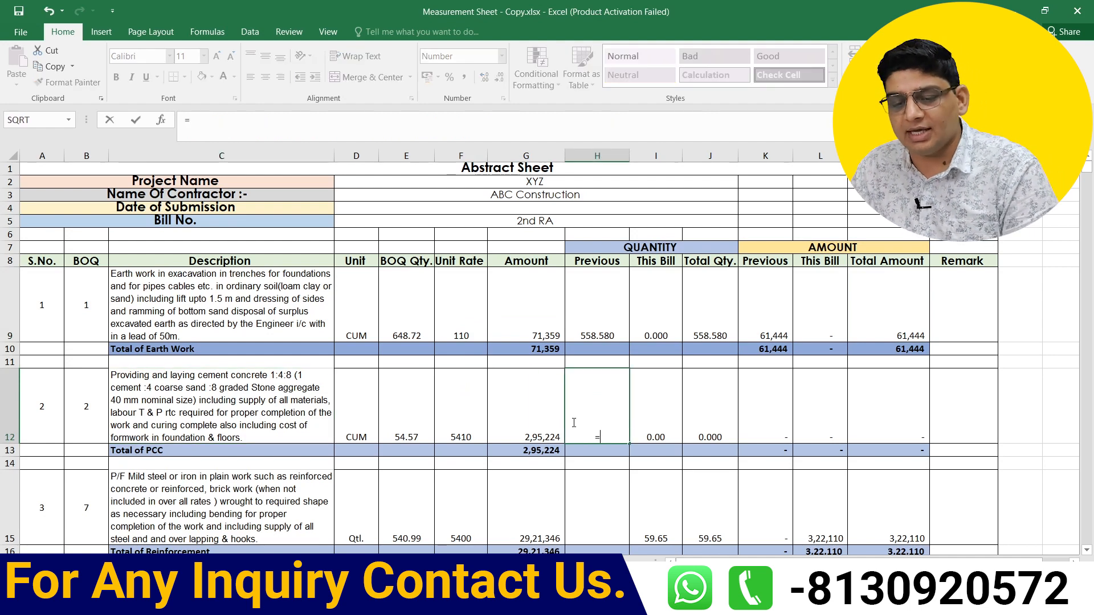
left_click(282, 561)
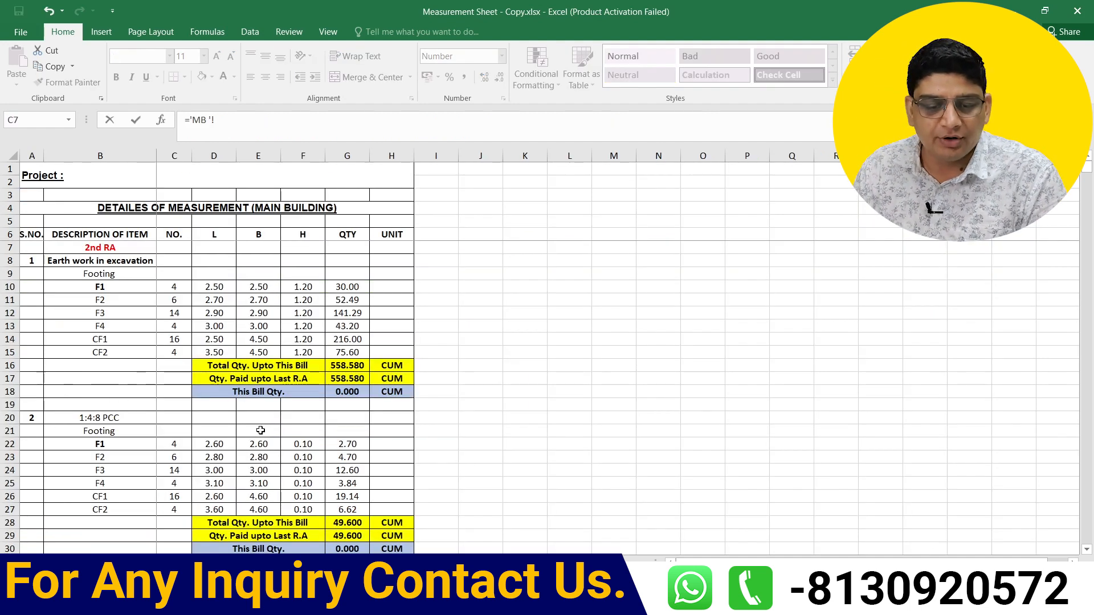
scroll(260, 430, "down", 2)
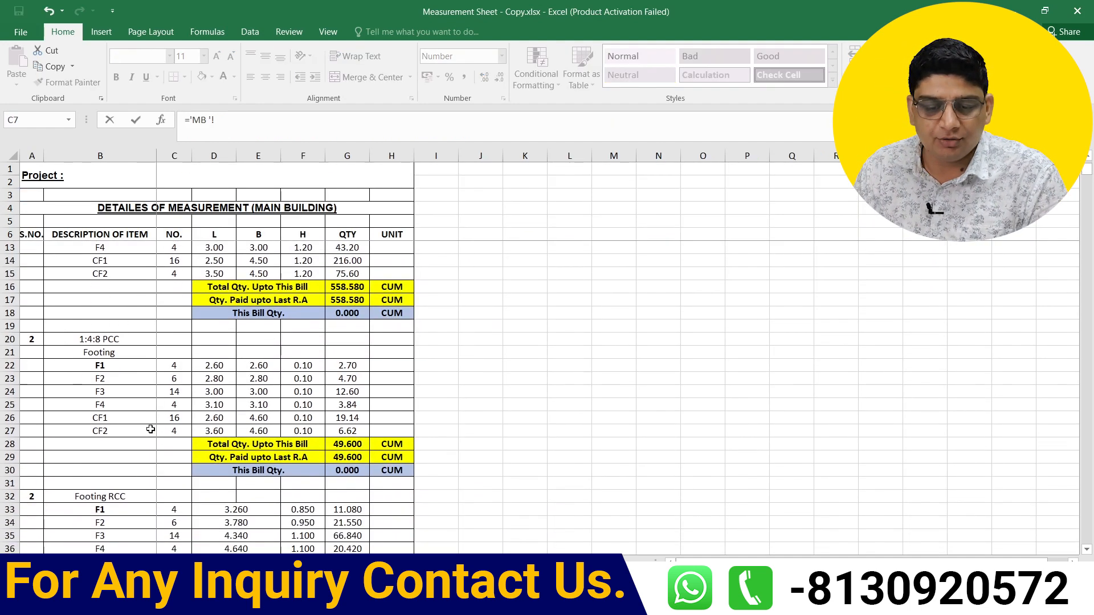
left_click(349, 458)
key("Return")
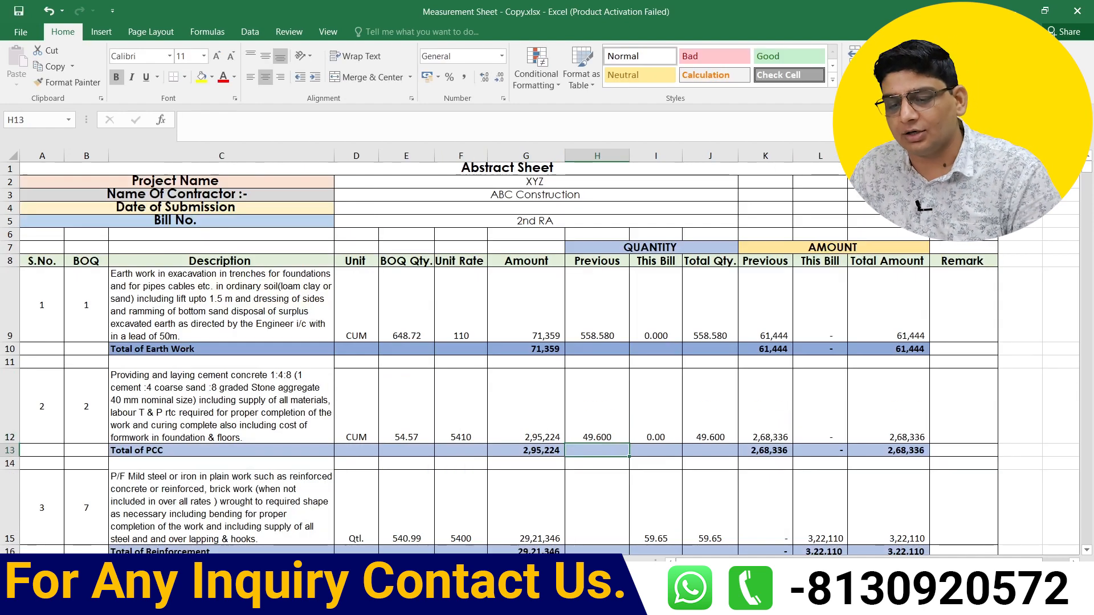
left_click(609, 427)
- Relink the PCC item's This Bill quantity in I12 to MB sheet cell G30, and check its Previous and Total Amount formulas
left_click(647, 436)
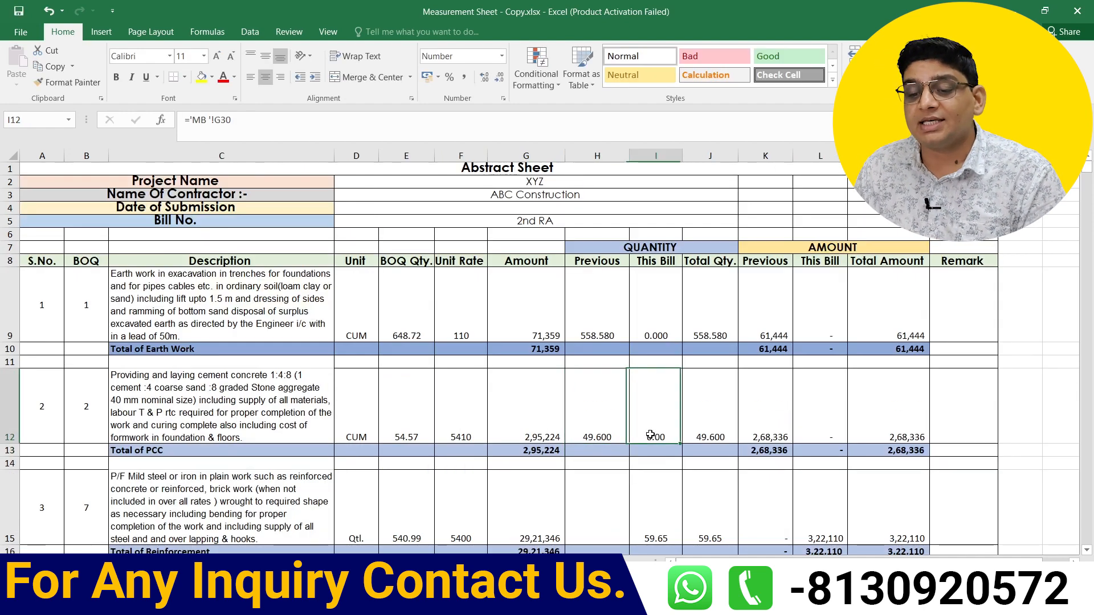
type("=")
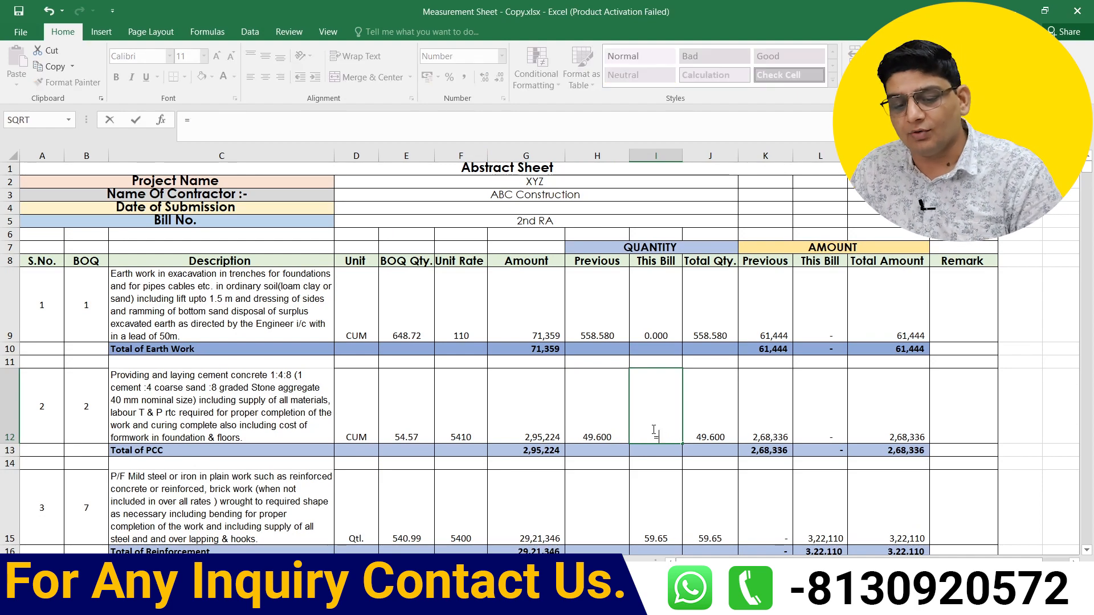
left_click(160, 561)
left_click(354, 471)
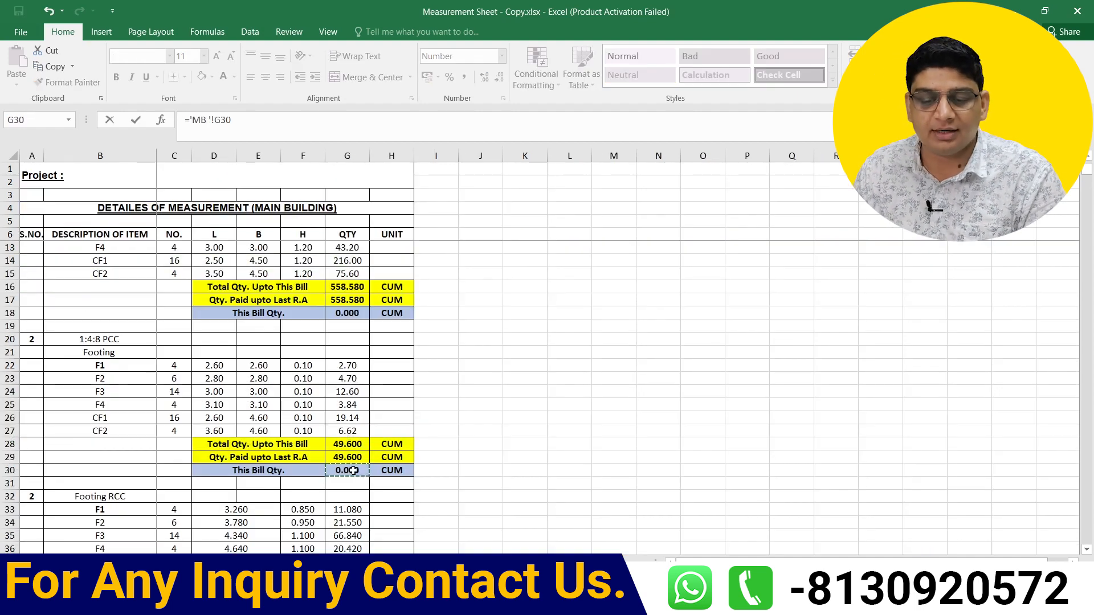
key("Return")
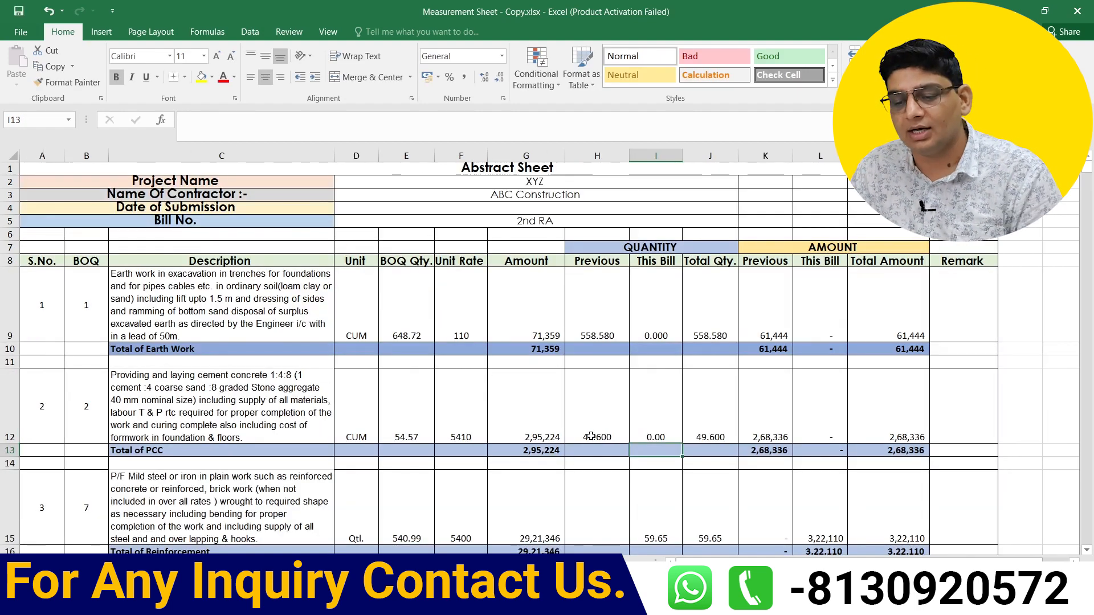
left_click(764, 419)
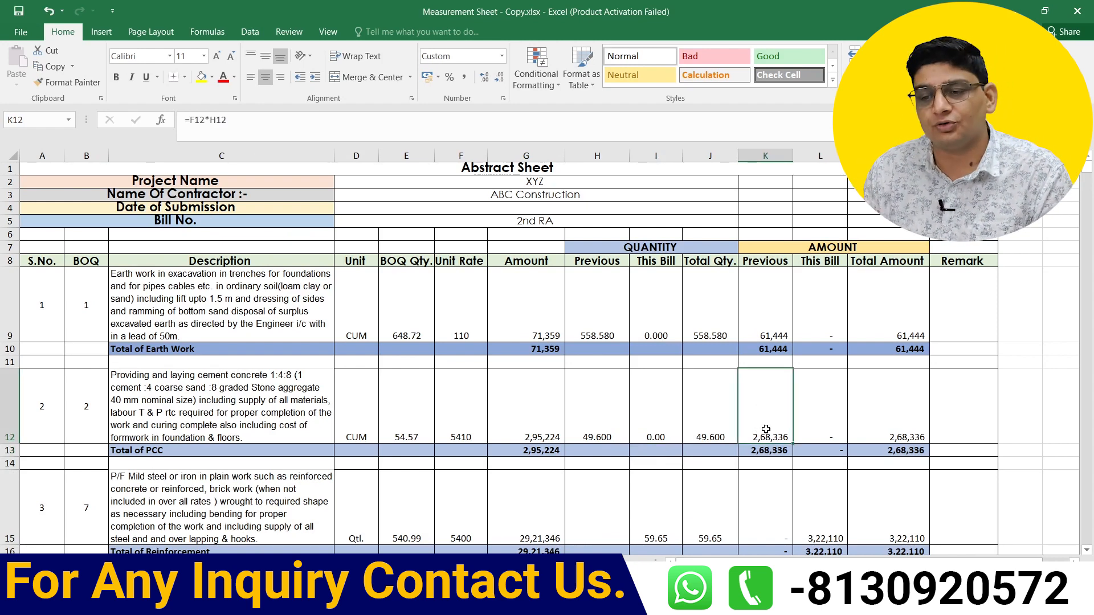
left_click(887, 418)
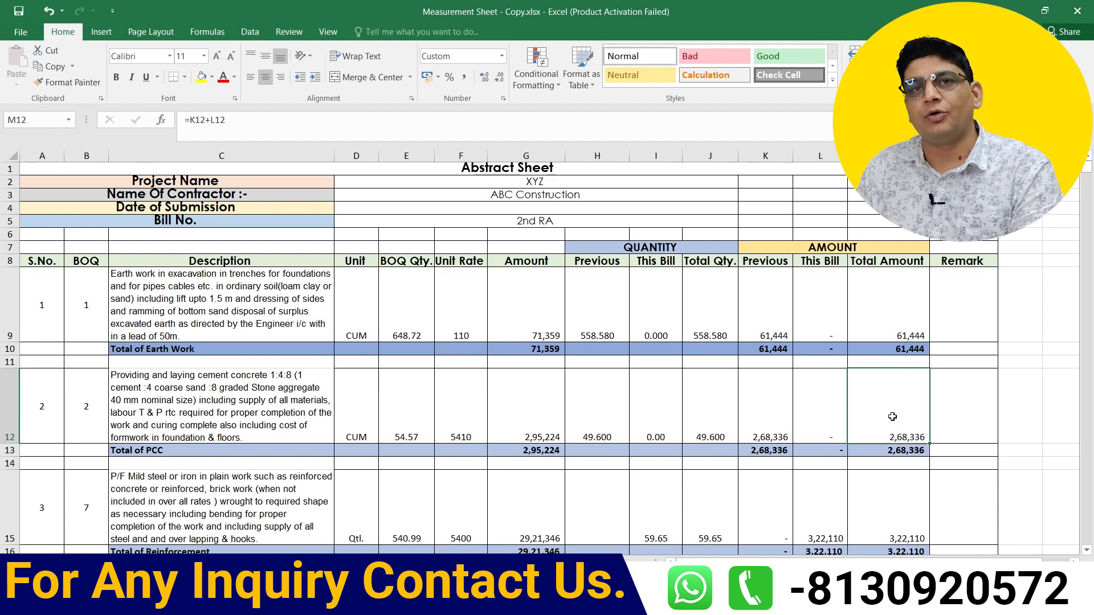
- Check the reinforcement item's Previous quantity cell and open the reinforcement measurement sheet
scroll(887, 418, "down", 2)
left_click(597, 433)
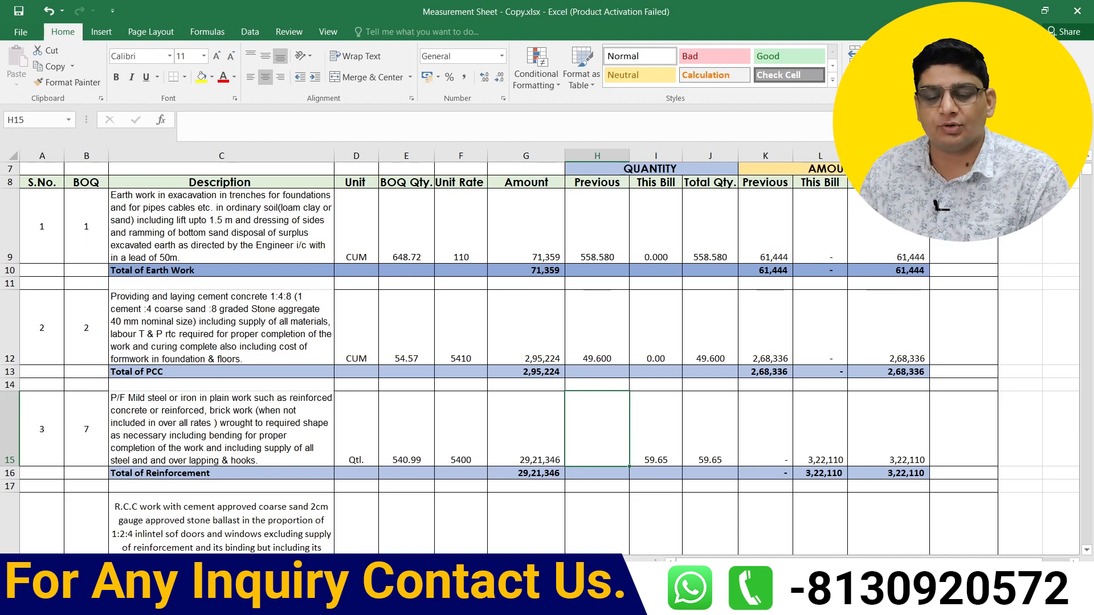
key("ctrl+Page_Down")
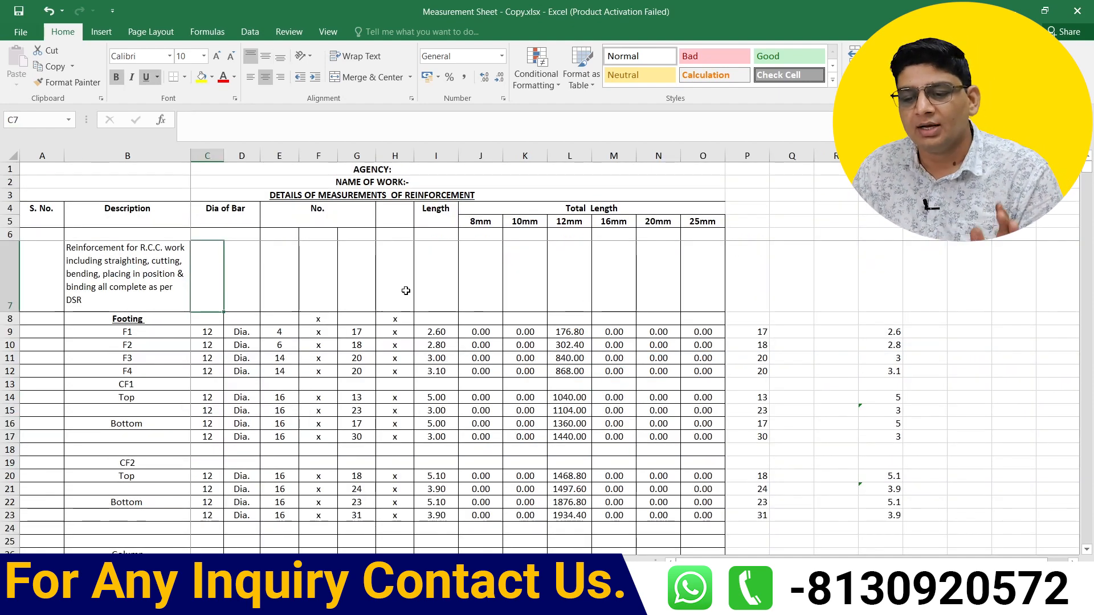
- Link the reinforcement item's Previous quantity in H15 to the Qty. Paid upto Last R.A cell N78 on the Reinforcement sheet
scroll(407, 292, "down", 20)
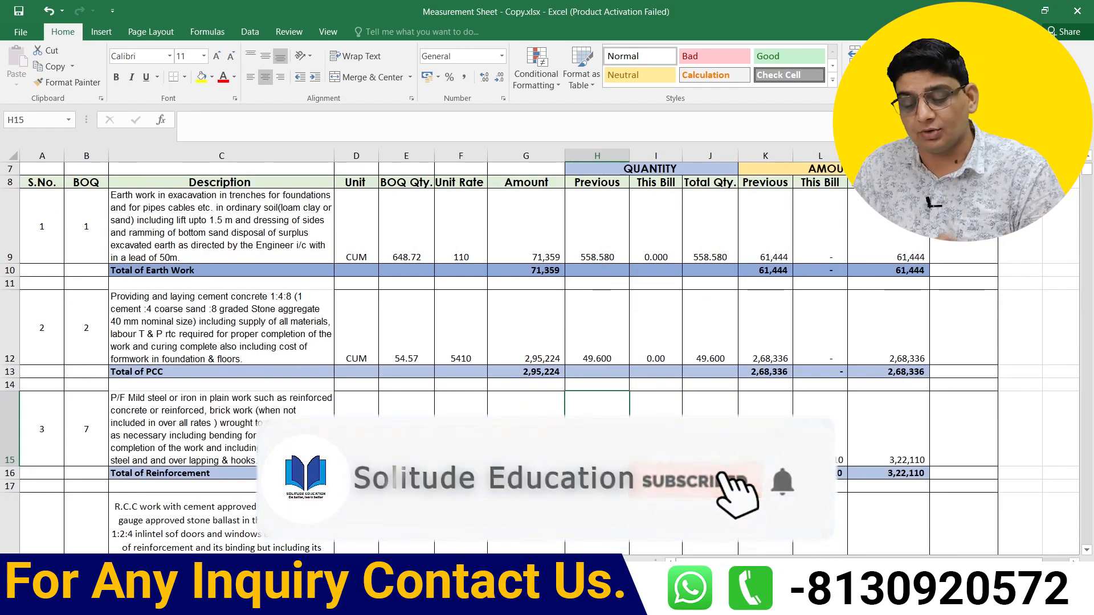
type("=")
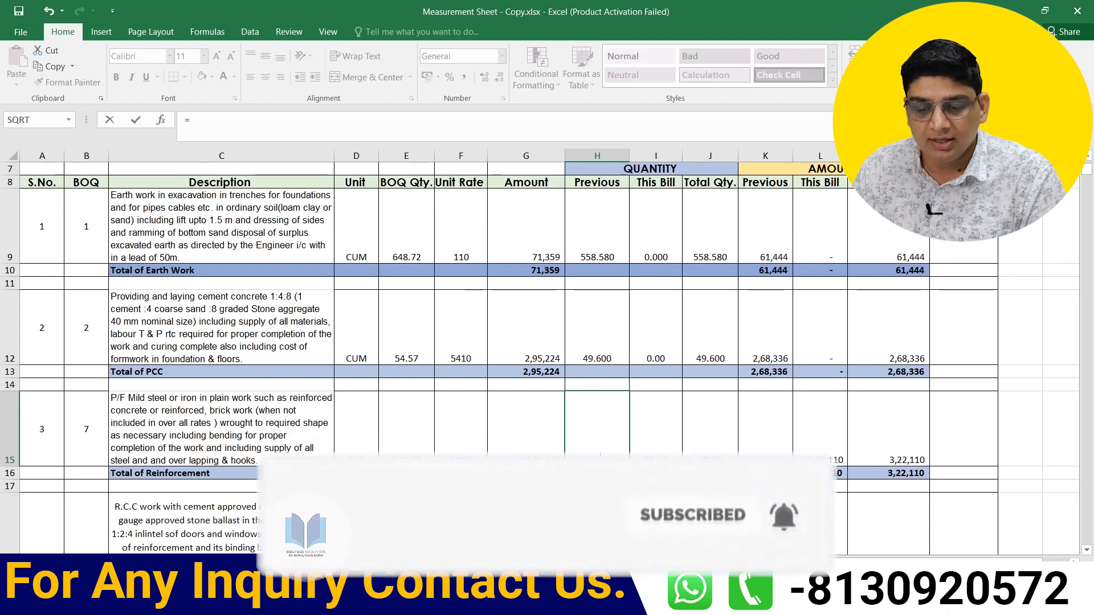
left_click(399, 561)
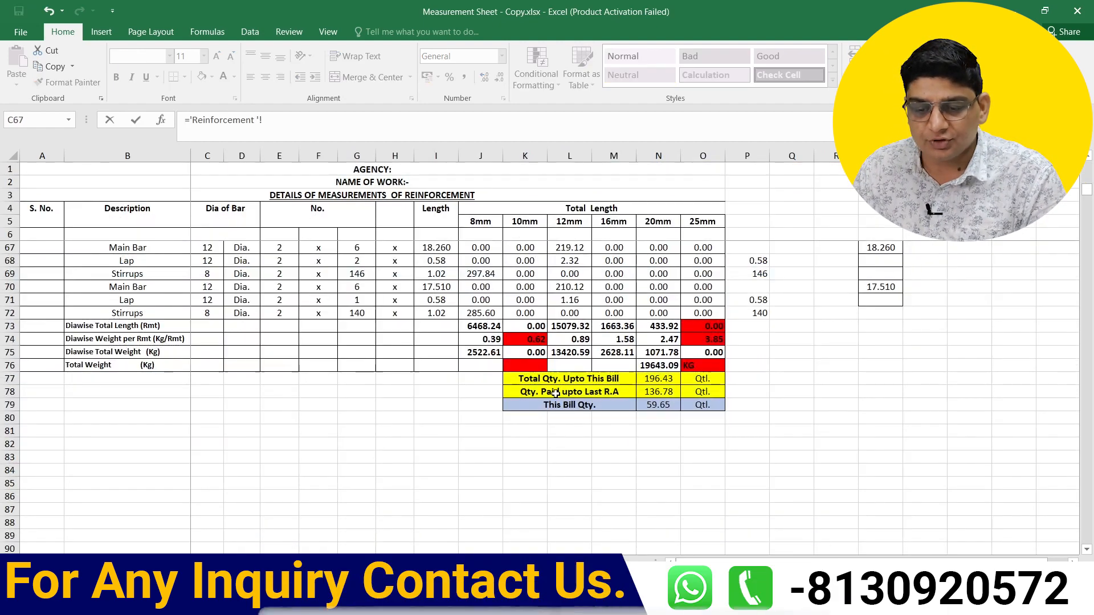
left_click(653, 393)
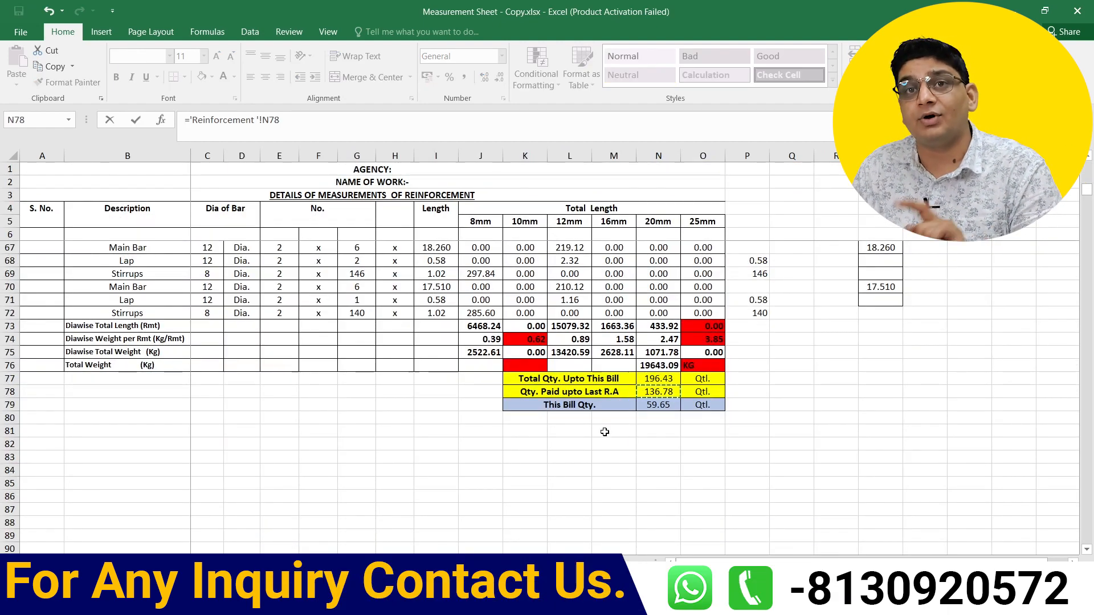
key("Return")
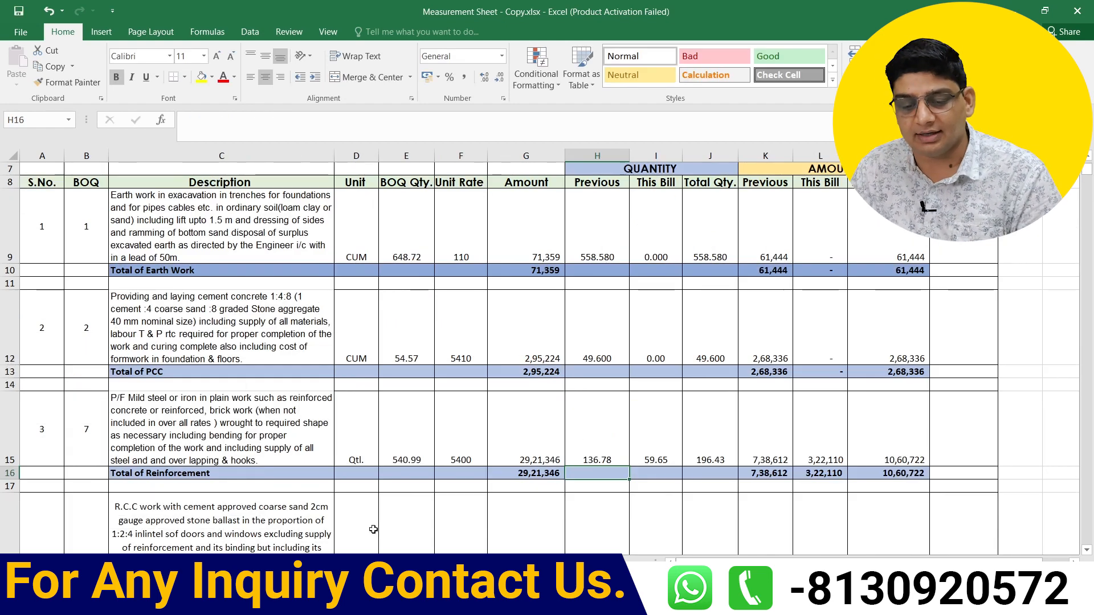
left_click(587, 454)
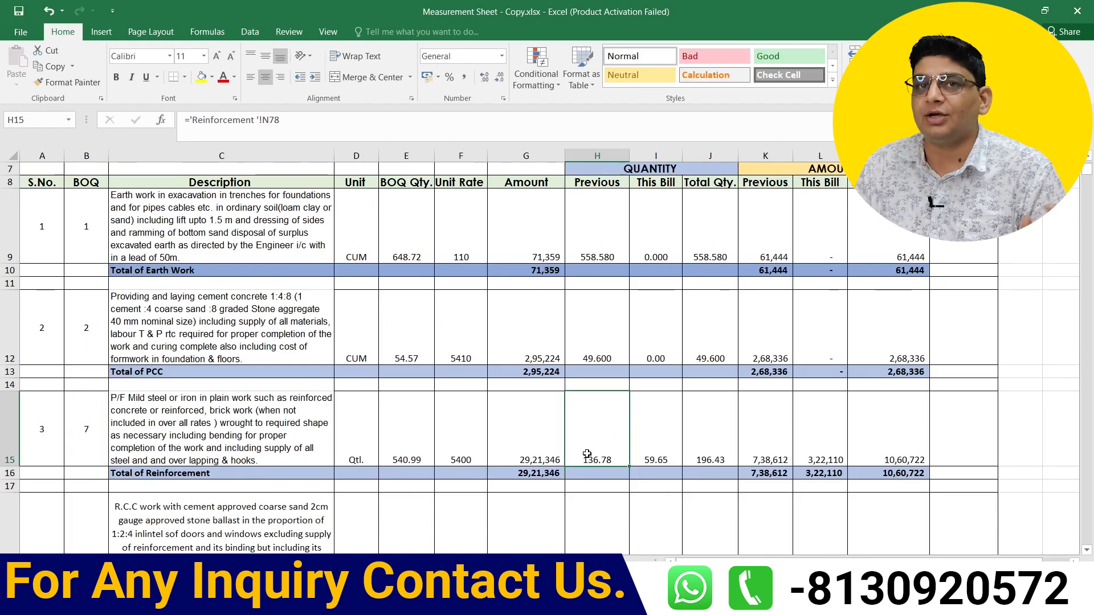
- Link the reinforcement item's This Bill quantity in I15 to the This Bill Qty. cell N79 on the Reinforcement sheet
left_click(655, 441)
type("=")
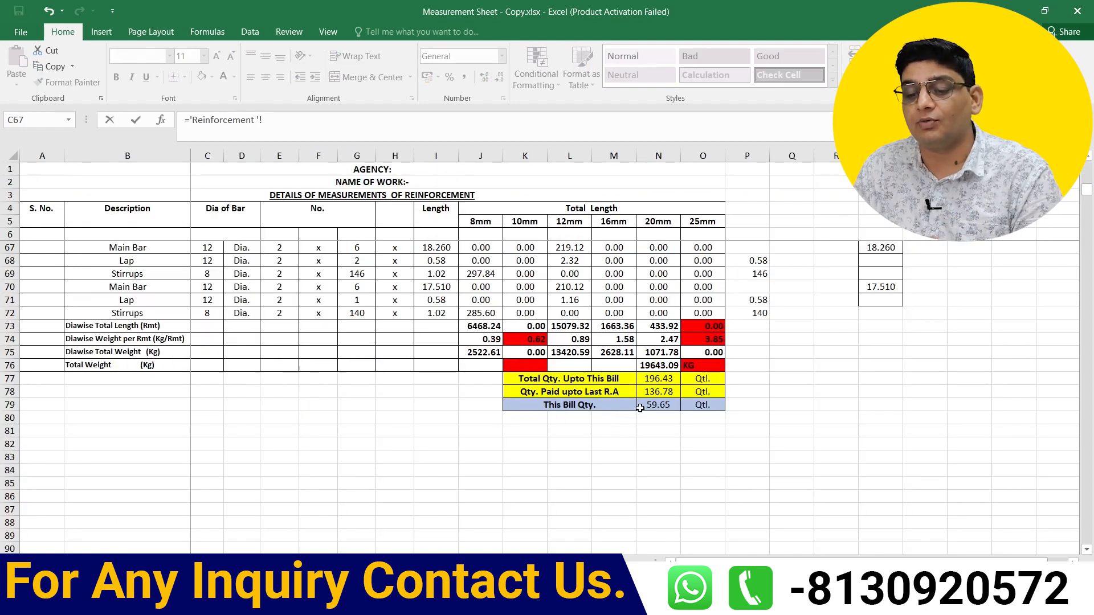
left_click(640, 408)
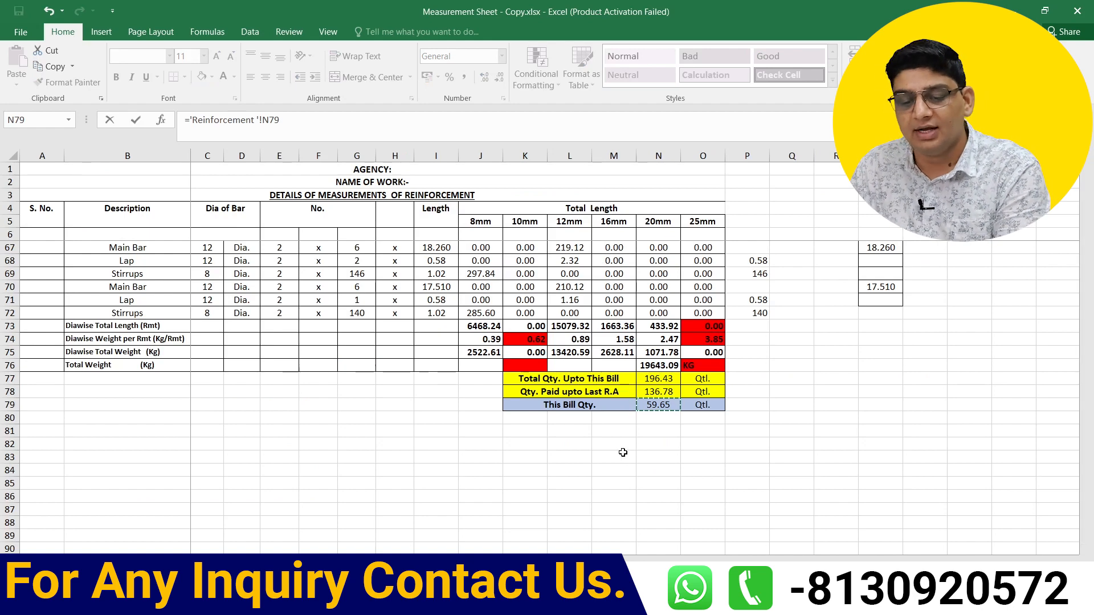
key("Return")
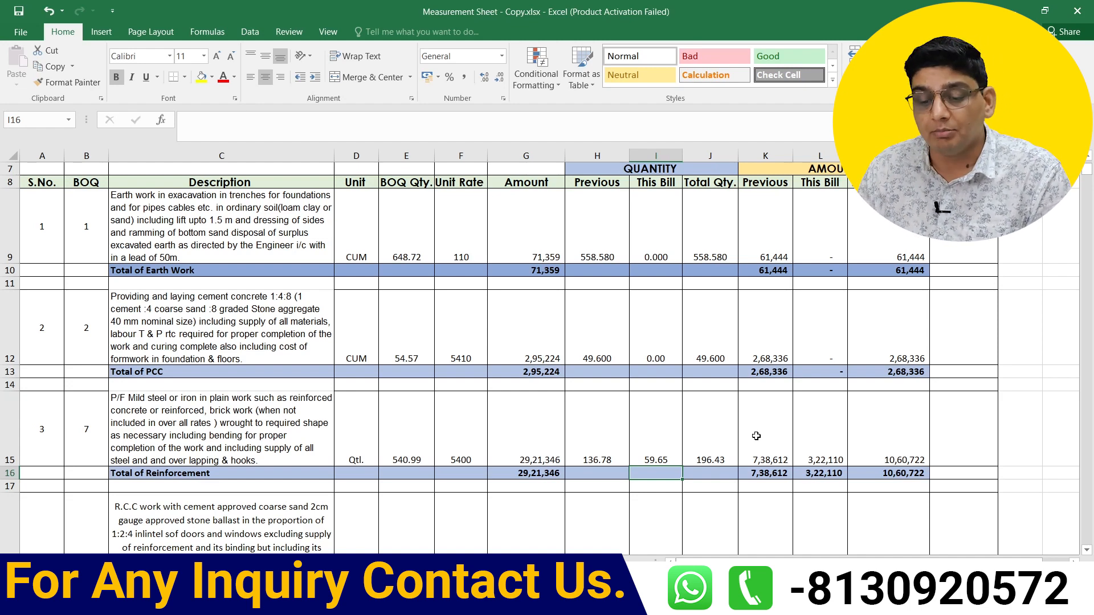
- Link the RCC in Footing item's Previous quantity in H20 to the footing's Qty. Paid upto Last R.A cell G40 on the MB sheet
scroll(756, 436, "down", 3)
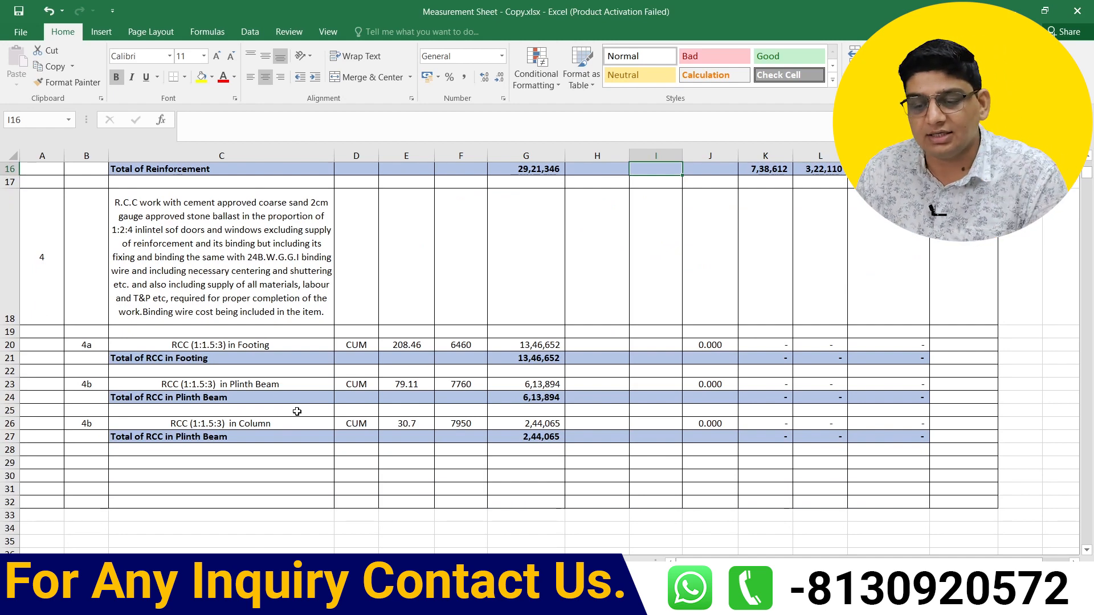
scroll(516, 447, "up", 1)
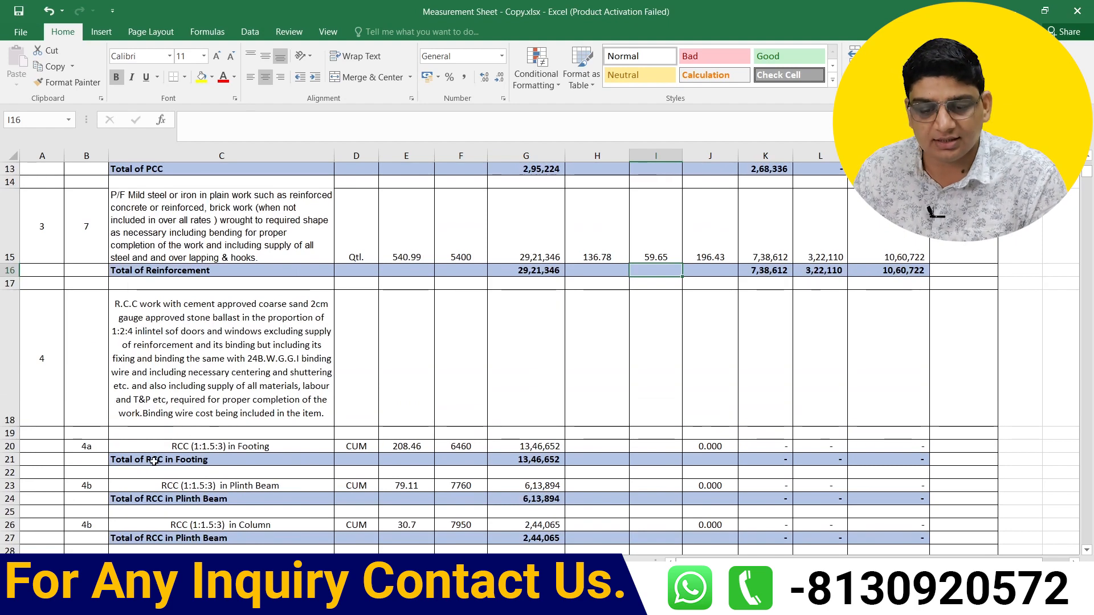
double_click(606, 446)
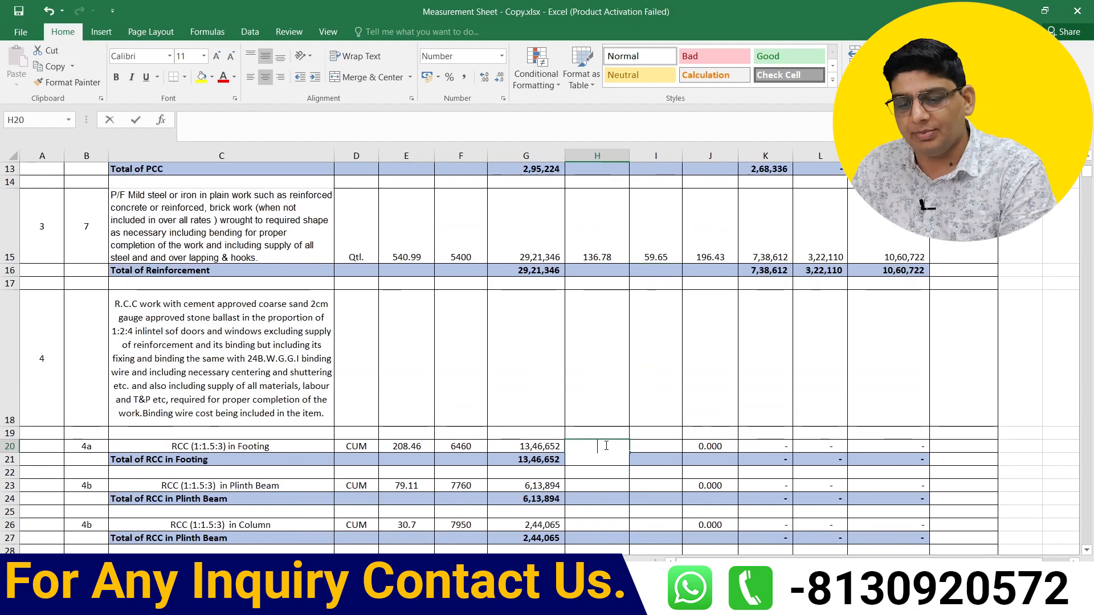
type("=")
left_click(319, 561)
scroll(281, 393, "down", 1)
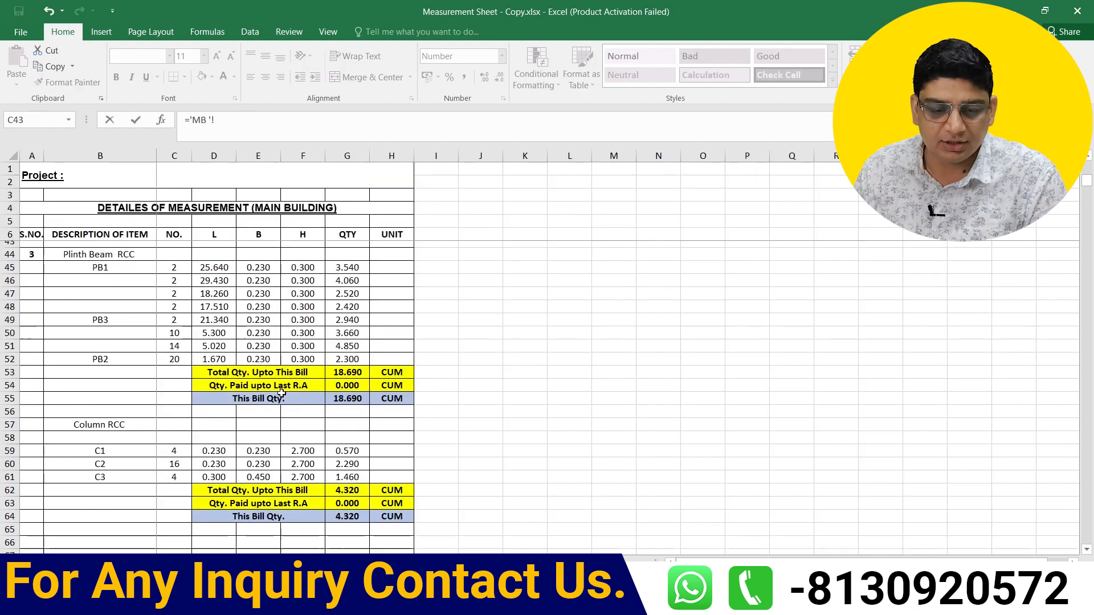
scroll(282, 393, "down", 2)
scroll(171, 352, "up", 4)
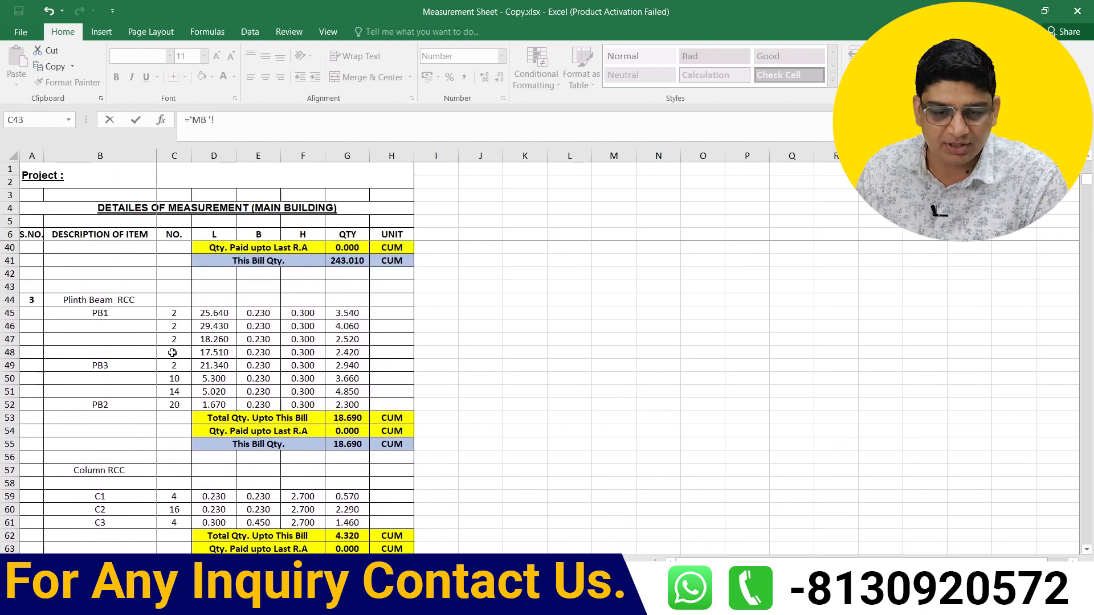
scroll(171, 352, "up", 2)
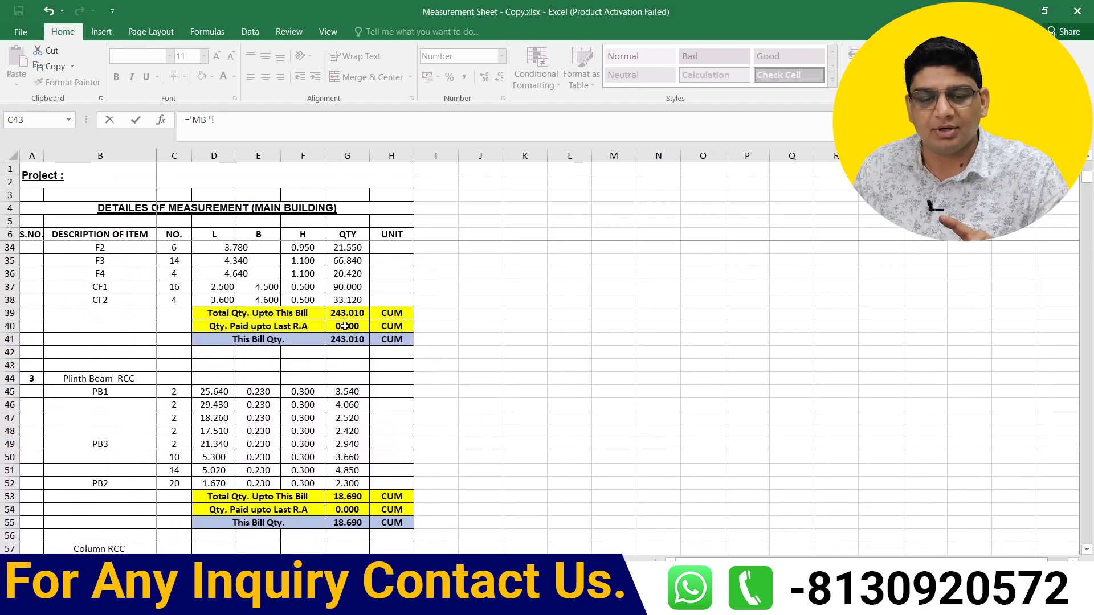
left_click(345, 326)
scroll(336, 356, "up", 1)
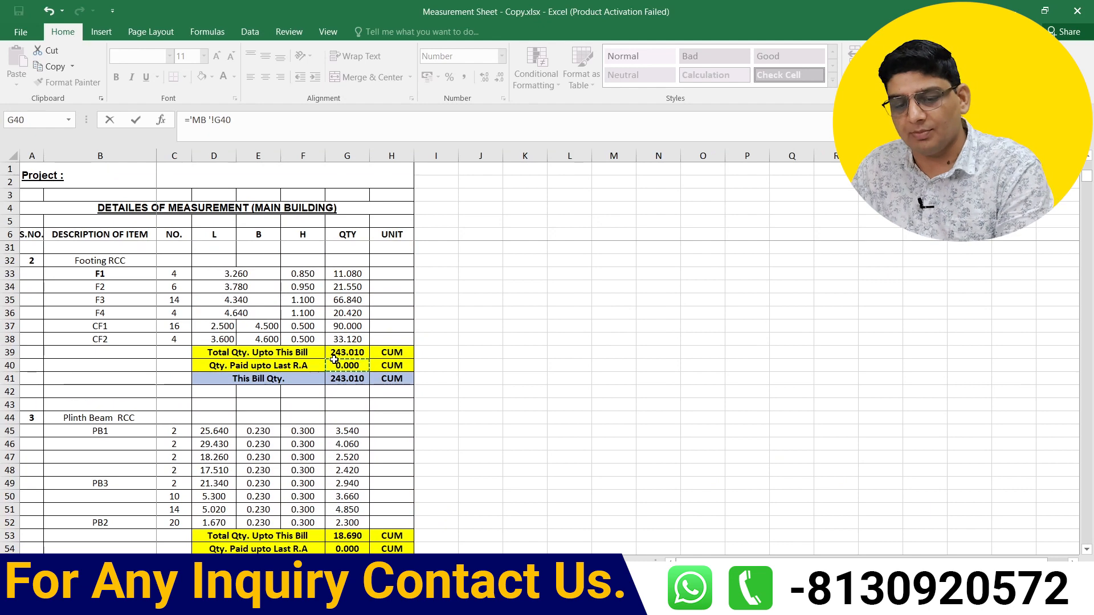
key("Return")
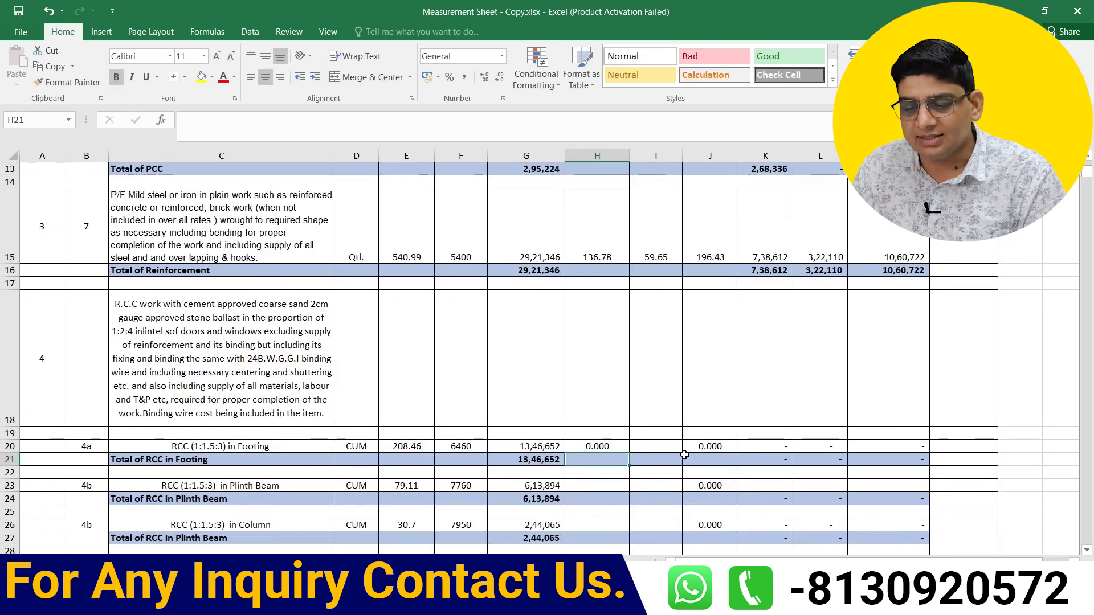
- Link the RCC in Footing item's This Bill quantity in I20 to the footing's This Bill Qty. cell G41 on the MB sheet
left_click(667, 446)
type("=")
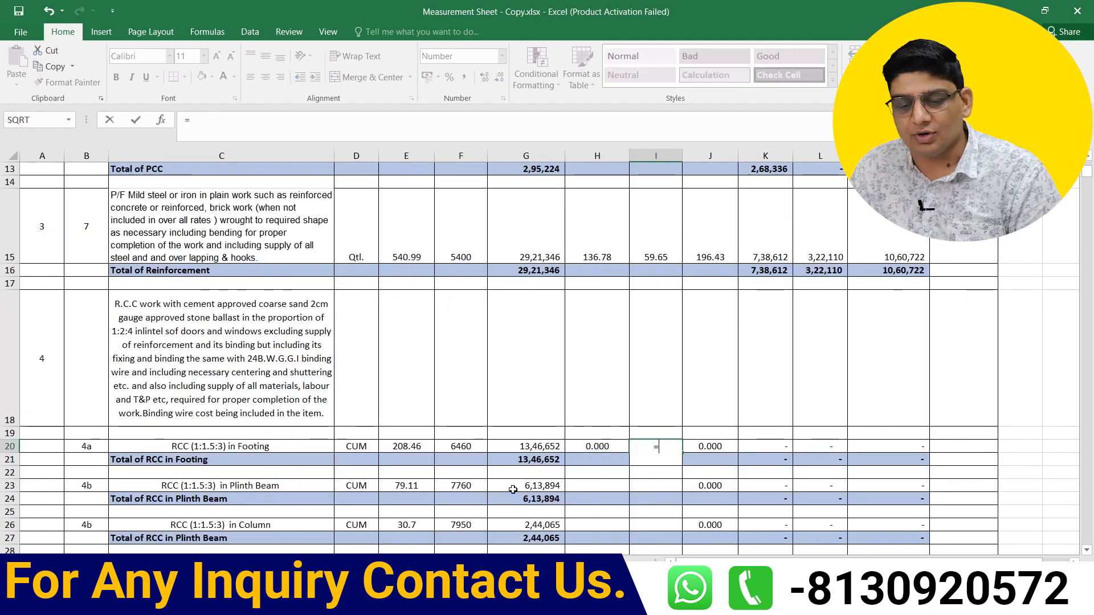
left_click(279, 561)
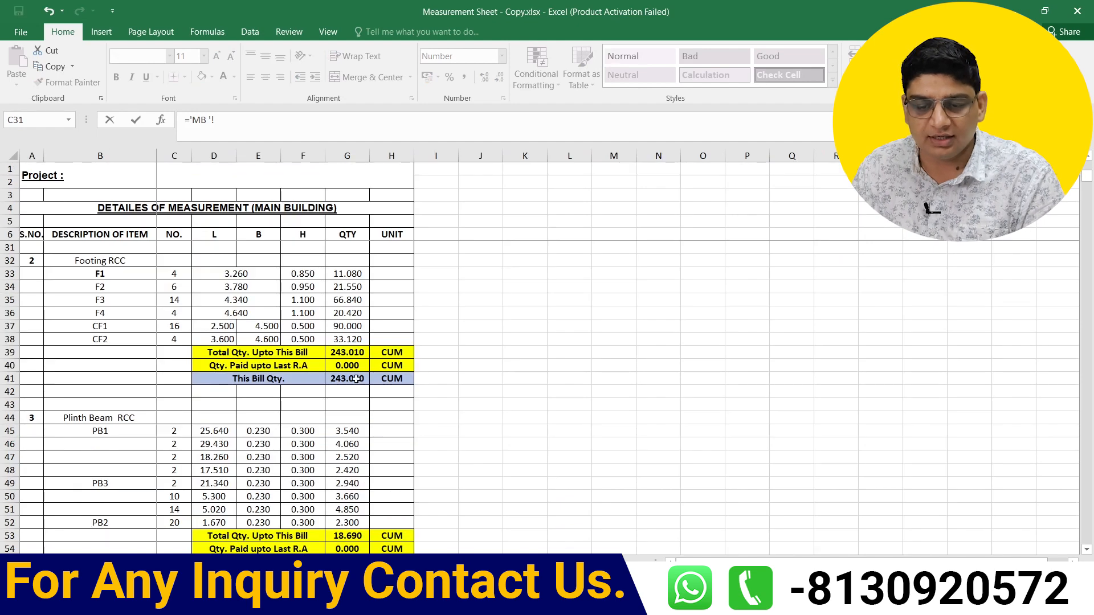
left_click(356, 379)
key("Return")
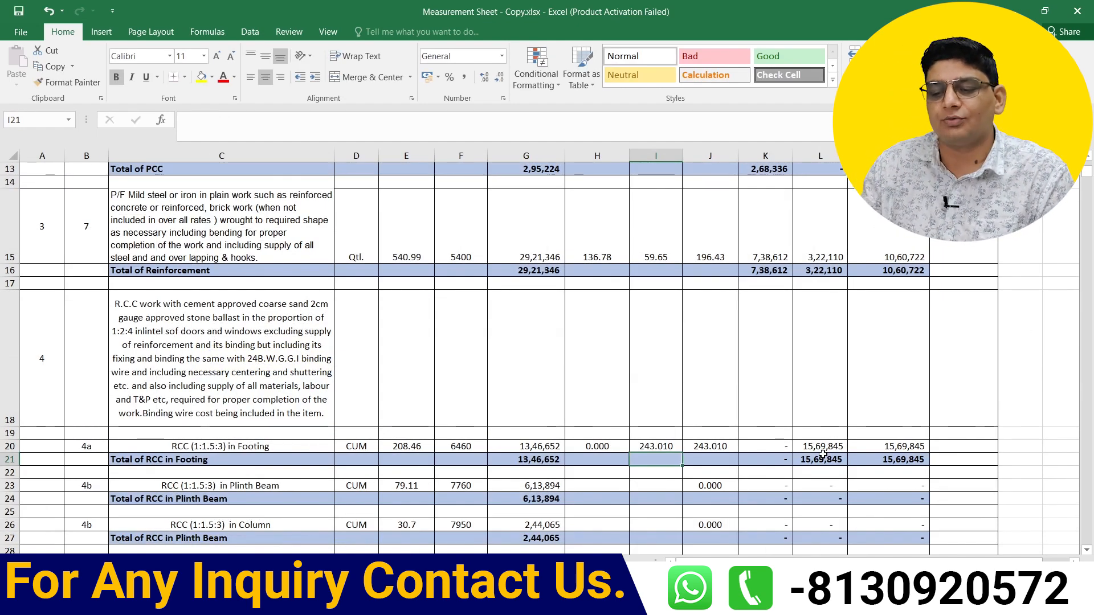
- Link the RCC in Plinth Beam item's Previous quantity in H23 to the Qty. Paid upto Last R.A cell G54 on the MB sheet
scroll(823, 453, "down", 1)
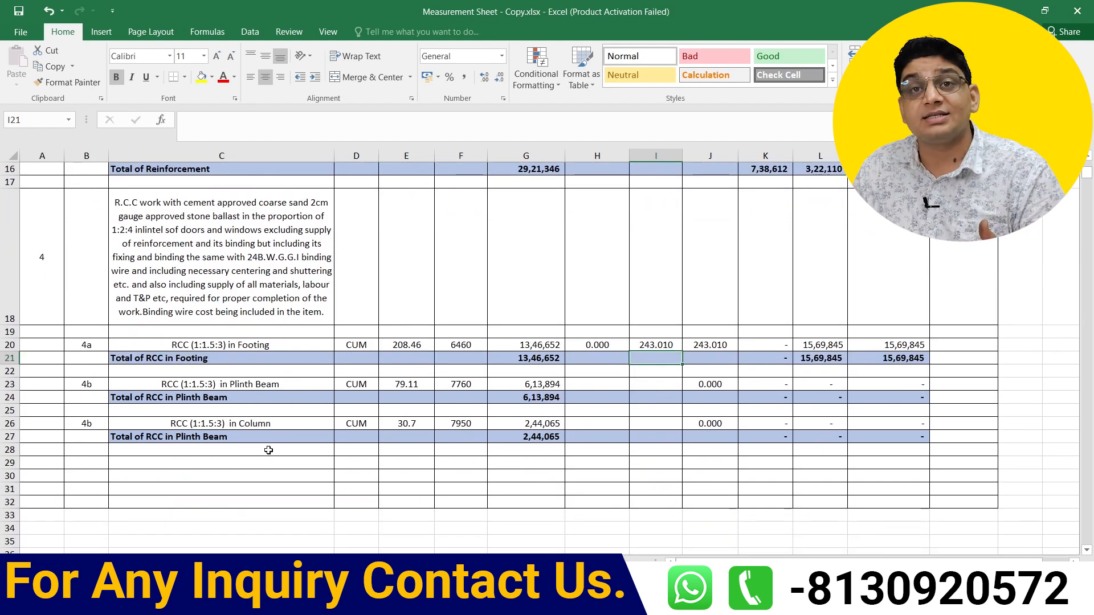
left_click(588, 381)
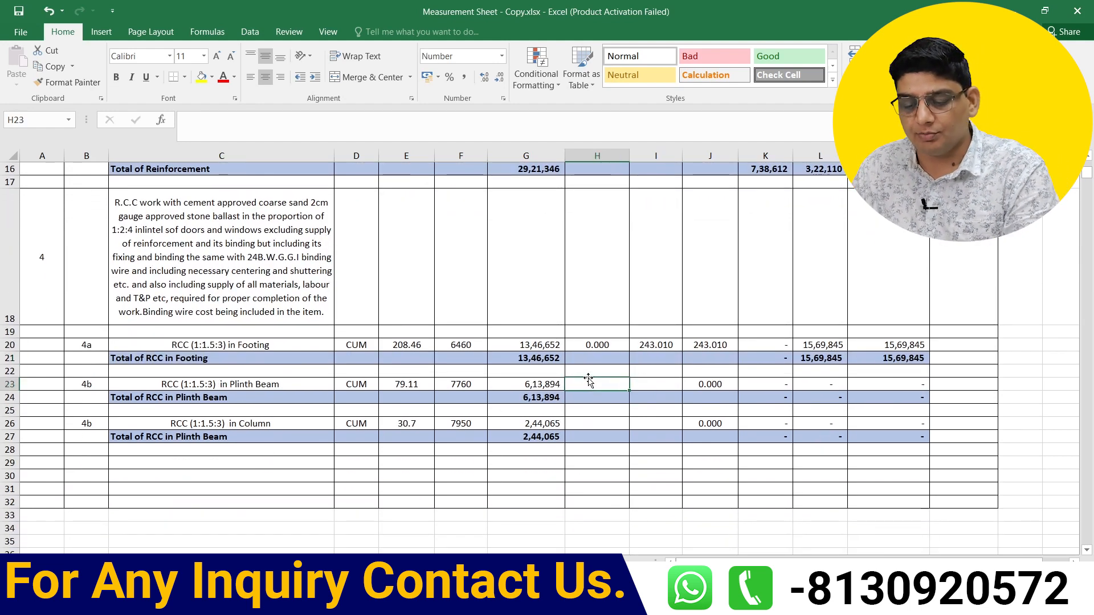
type("=")
key("ctrl+Page_Up")
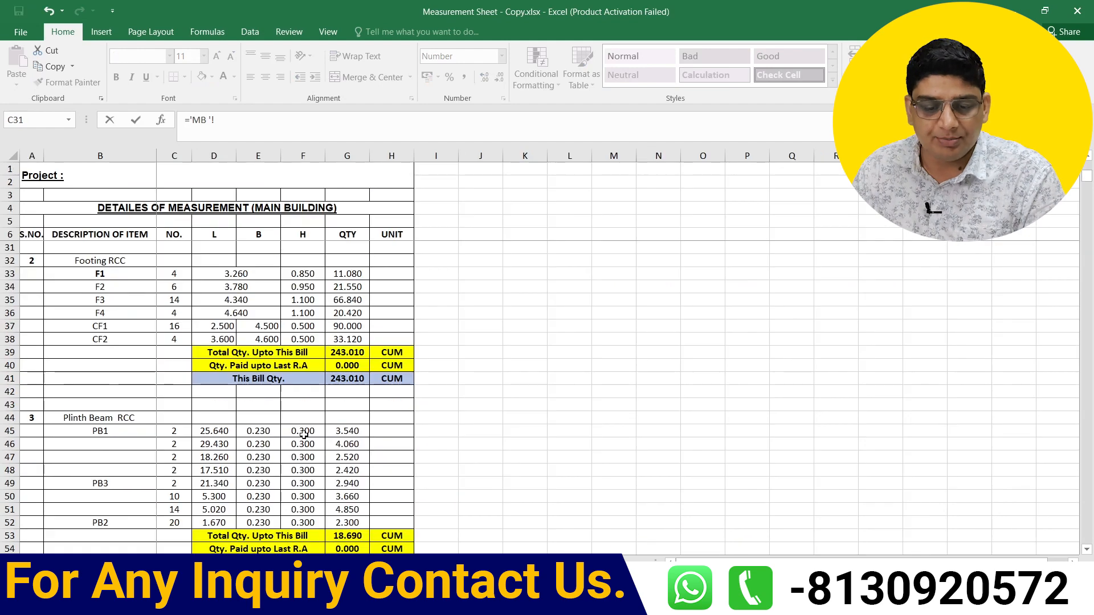
scroll(303, 435, "down", 2)
left_click(343, 471)
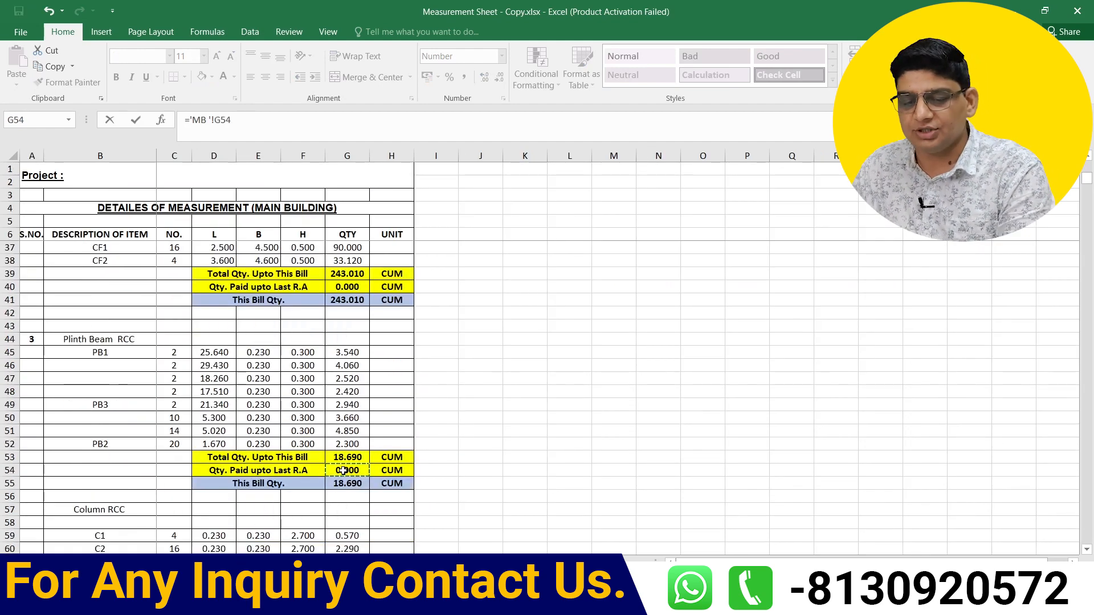
key("Return")
- Link the RCC in Plinth Beam item's This Bill quantity in I23 to the This Bill Qty. cell G55 on the MB sheet
left_click(667, 383)
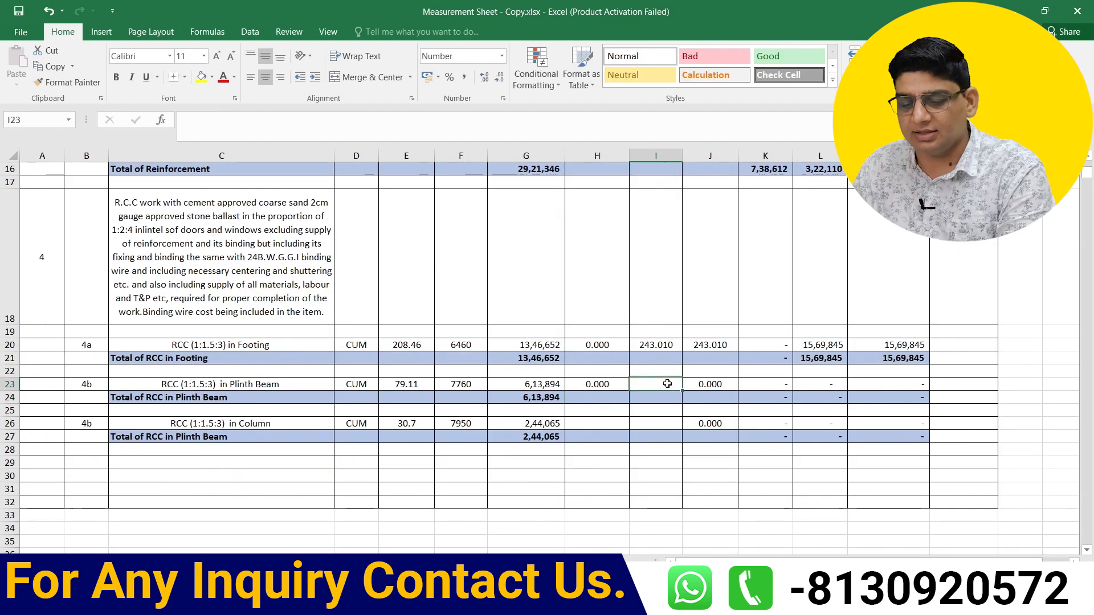
type("=")
key("ctrl+Page_Up")
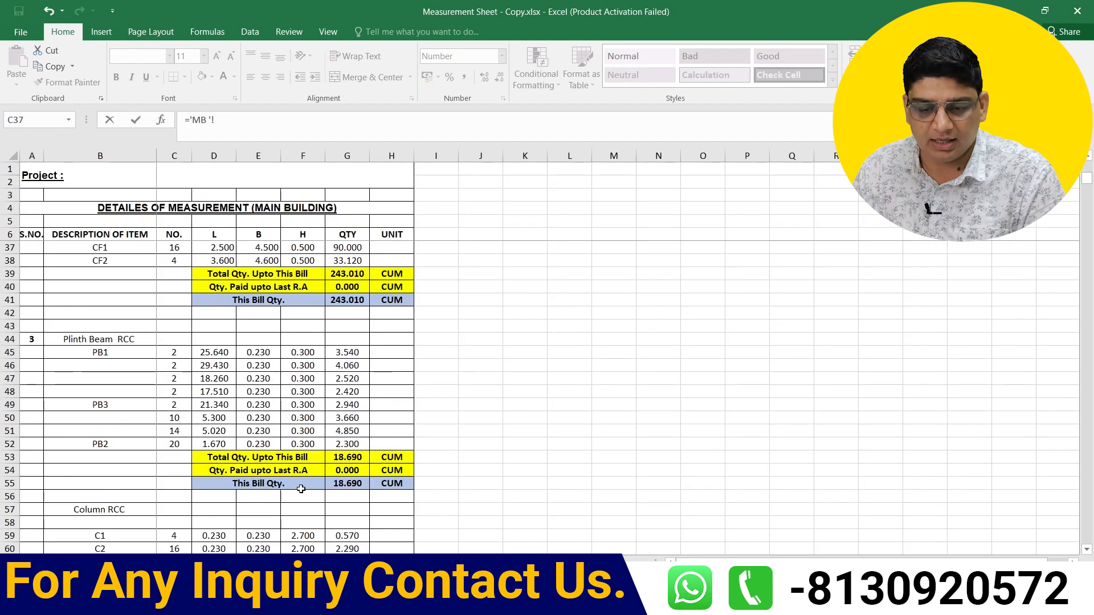
left_click(343, 483)
key("Return")
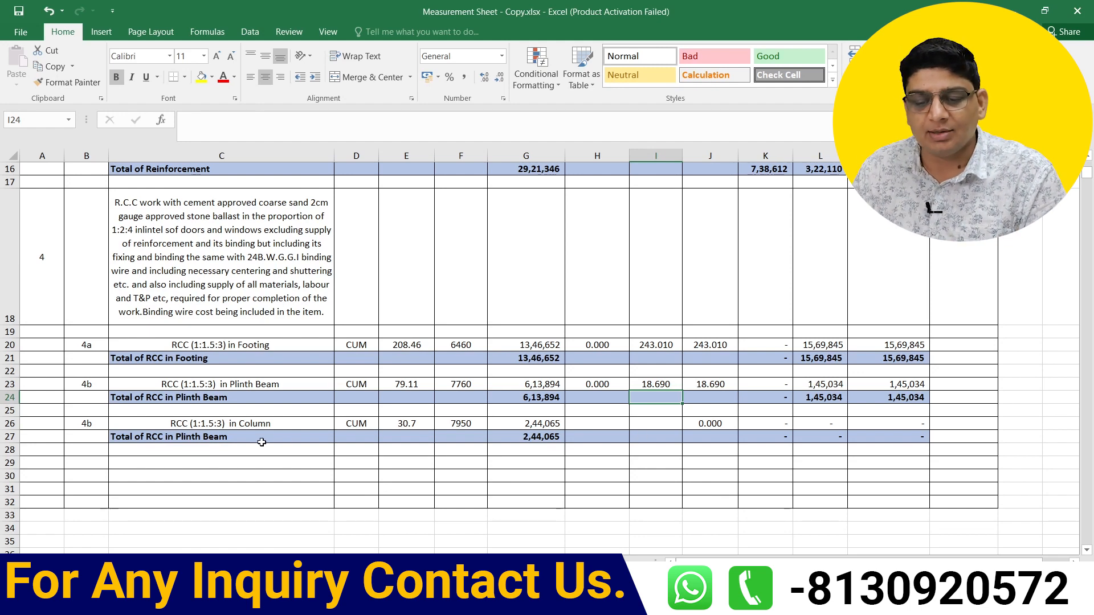
- Link the RCC in Column item's Previous quantity in H26 to the column's Qty. Paid upto Last R.A cell G63 on the MB sheet
left_click(614, 422)
type("=")
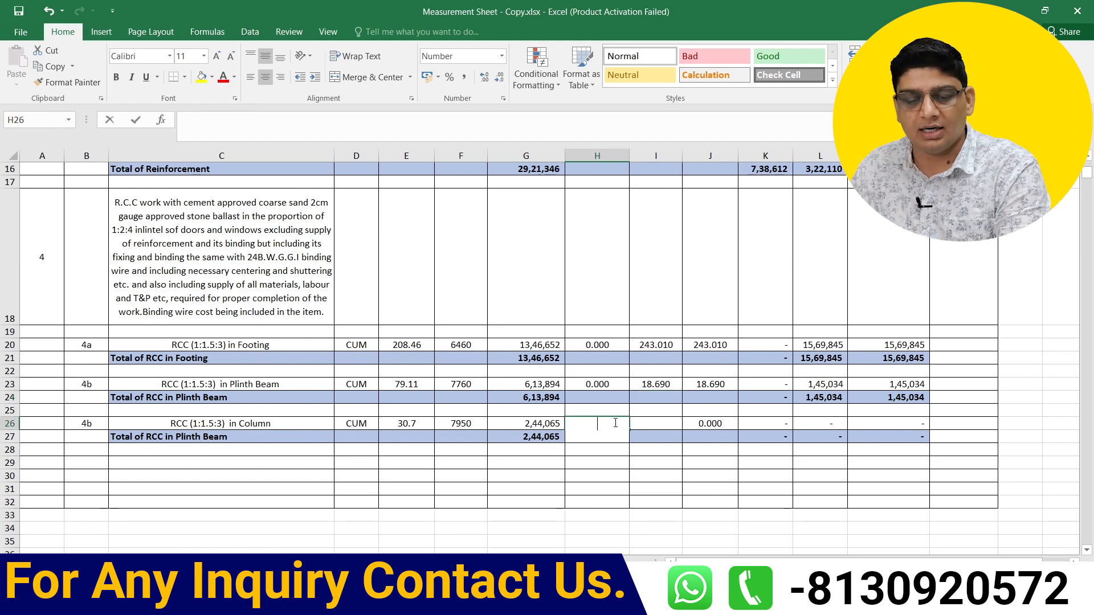
left_click(242, 561)
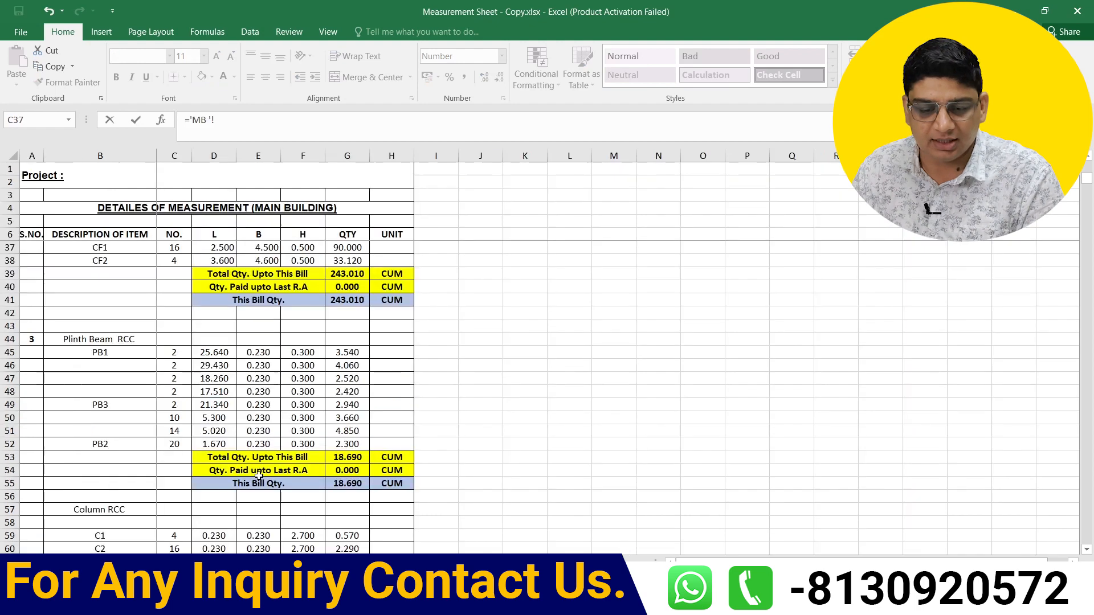
scroll(247, 494, "down", 4)
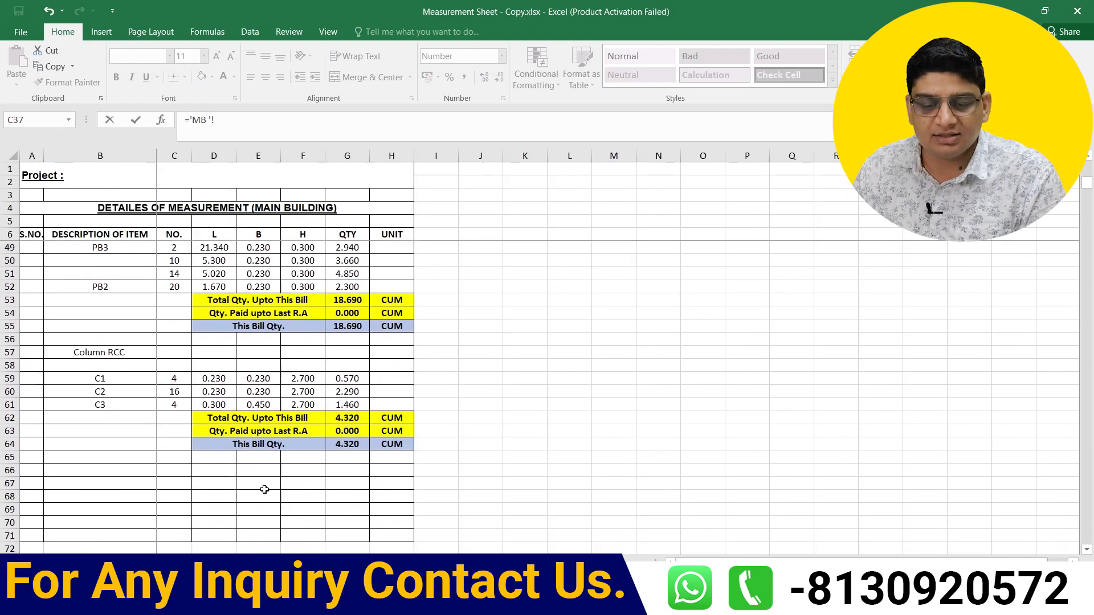
left_click(349, 431)
key("Return")
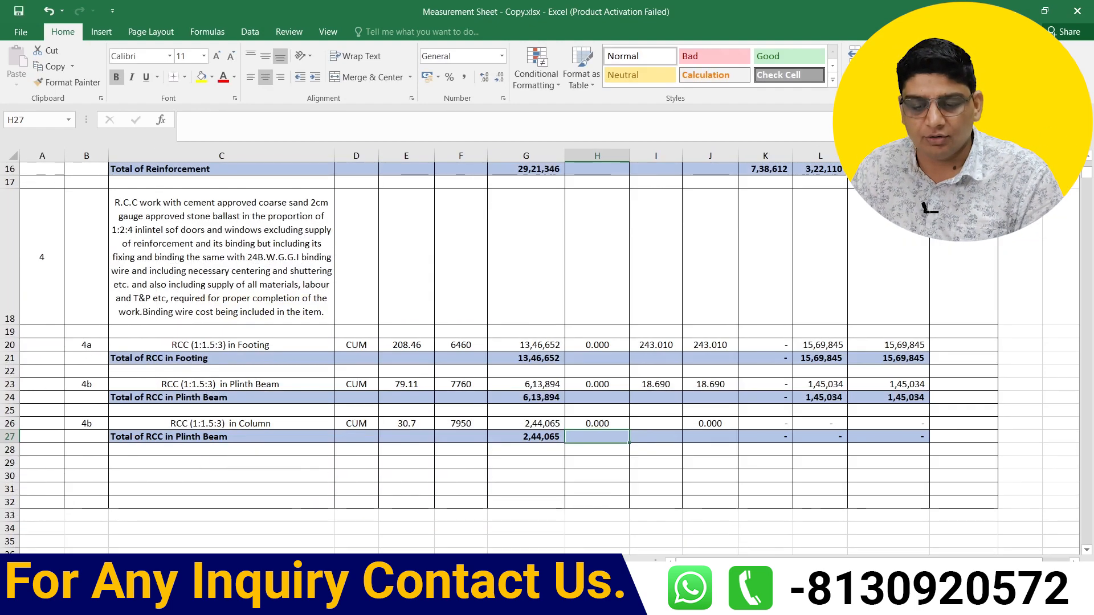
- Link the RCC in Column item's This Bill quantity in I26 to MB sheet cell G64, and return to the start of the abstract sheet
left_click(671, 423)
type("=")
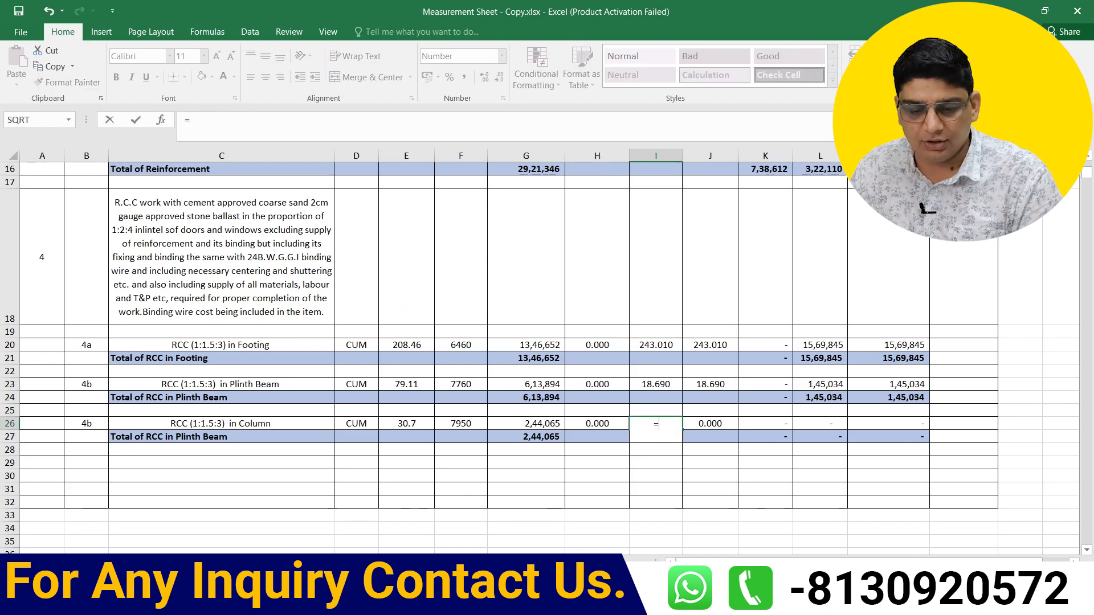
left_click(389, 561)
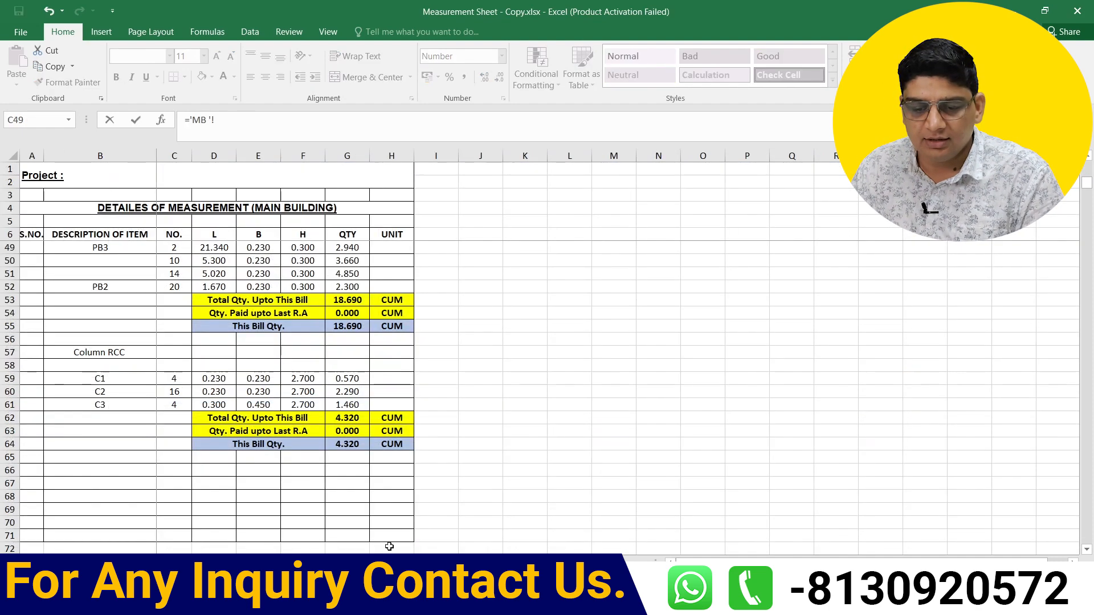
left_click(348, 445)
key("Return")
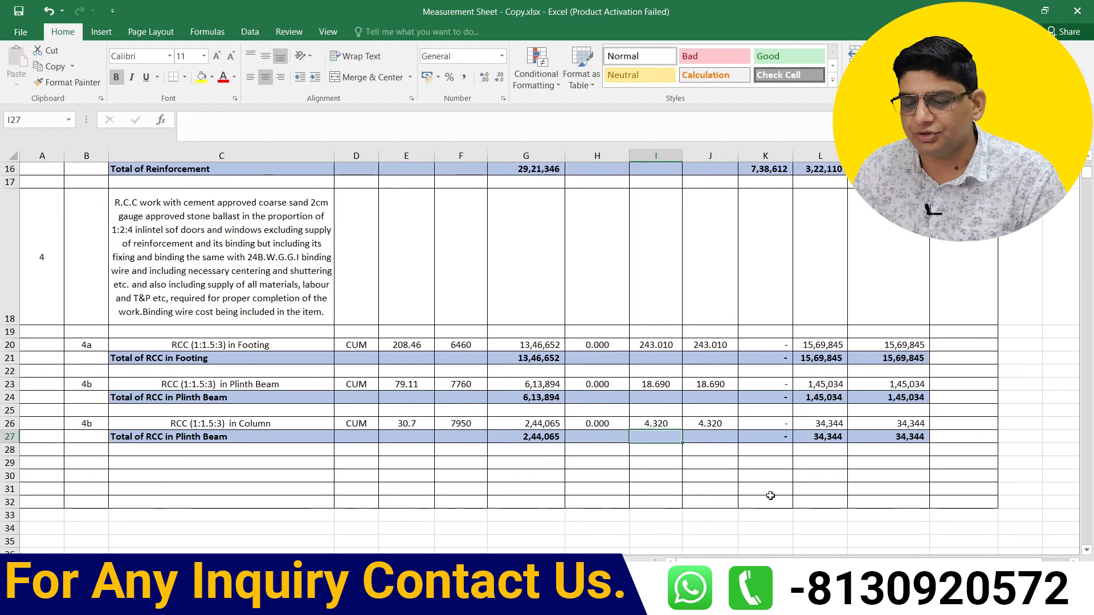
scroll(770, 496, "up", 5)
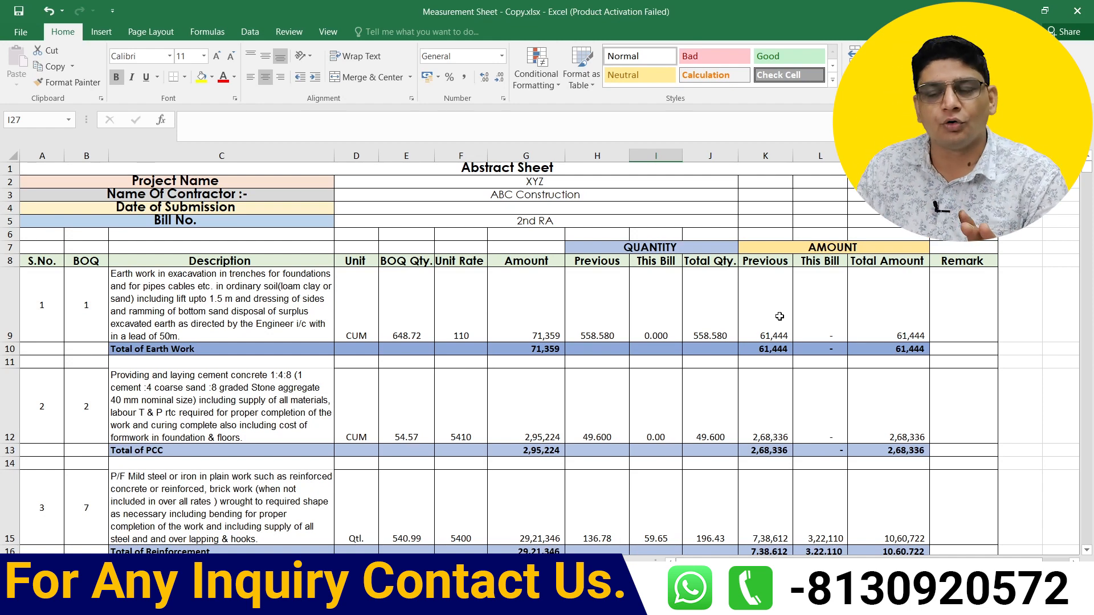
- Review the Previous, This Bill and Total Amount formulas for the earth work, PCC and reinforcement items in rows 9, 12 and 15
left_click(825, 315)
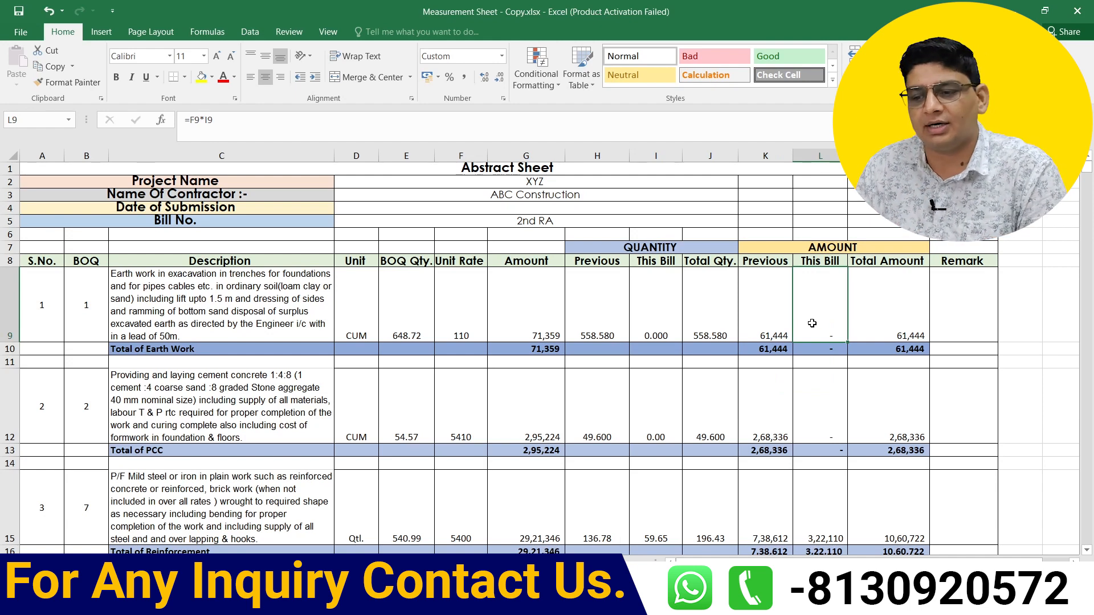
scroll(816, 320, "down", 1)
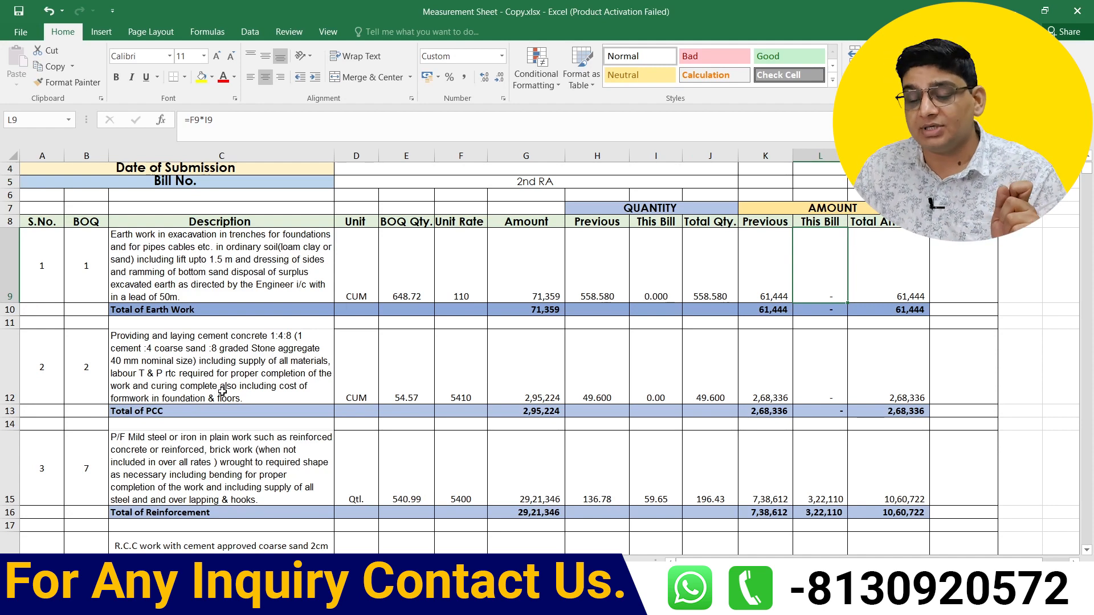
left_click(757, 380)
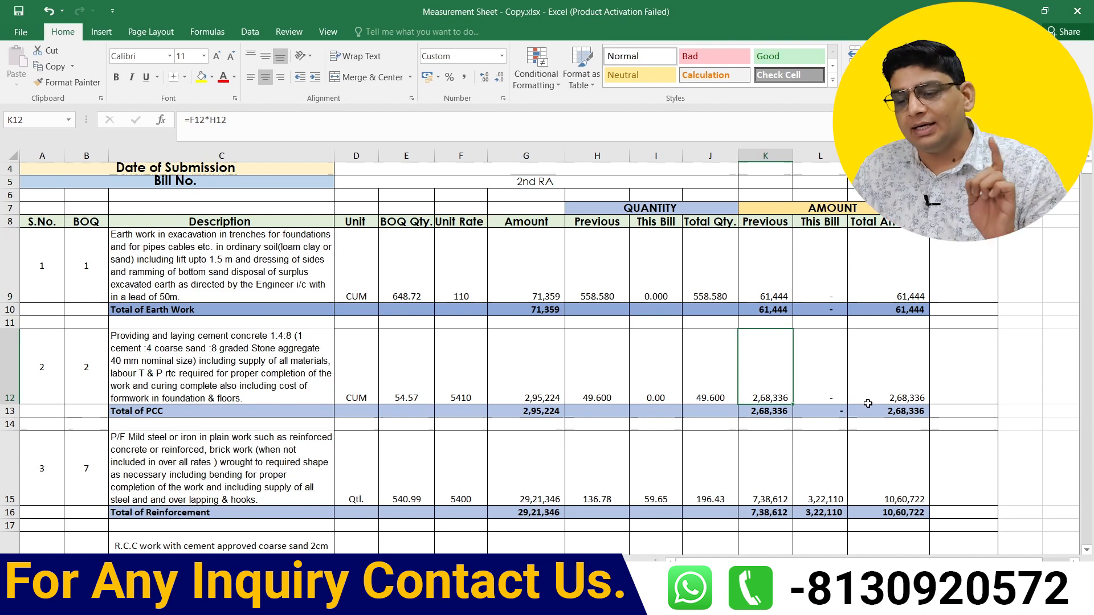
left_click(834, 393)
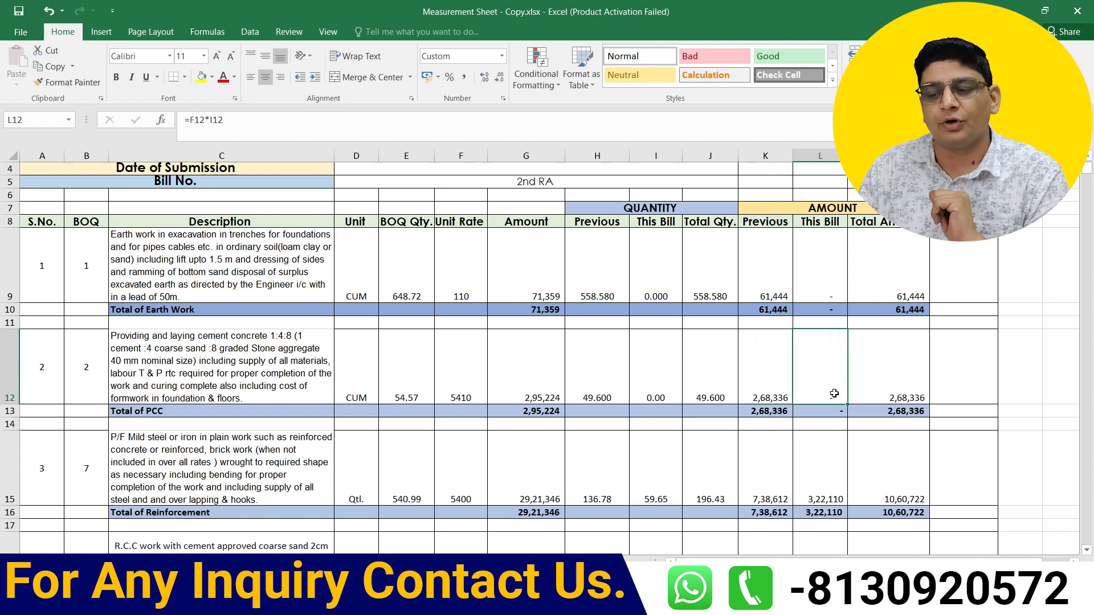
scroll(834, 393, "down", 2)
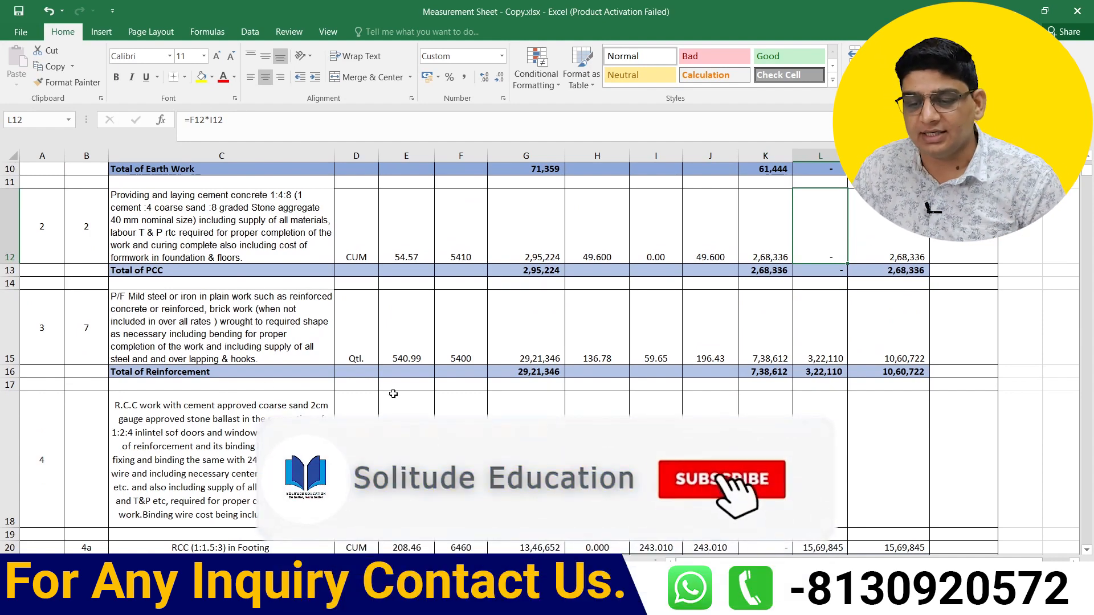
scroll(705, 349, "up", 2)
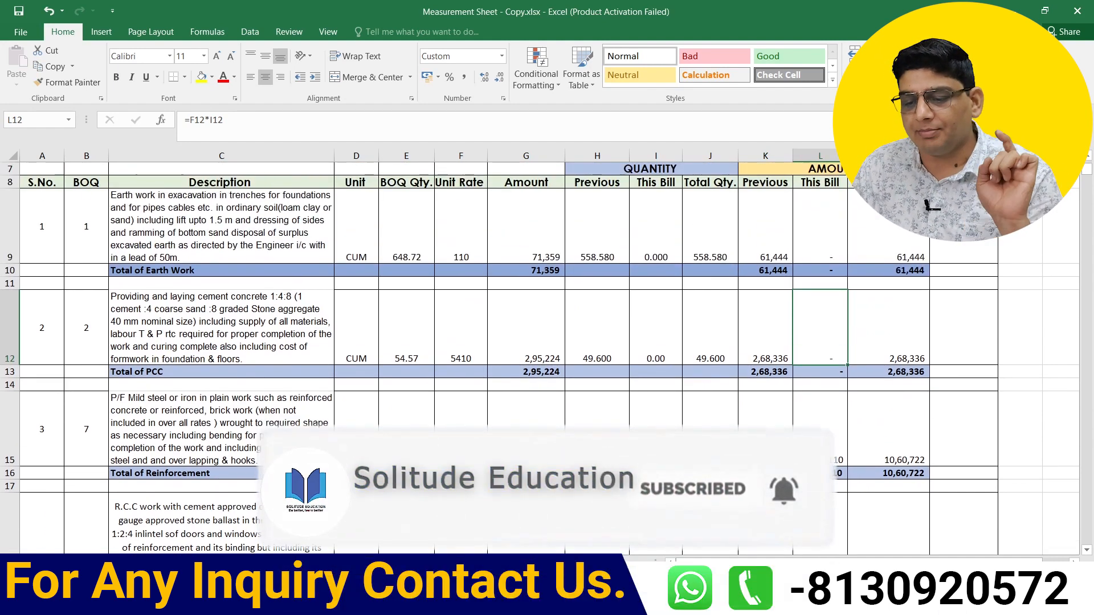
left_click(767, 447)
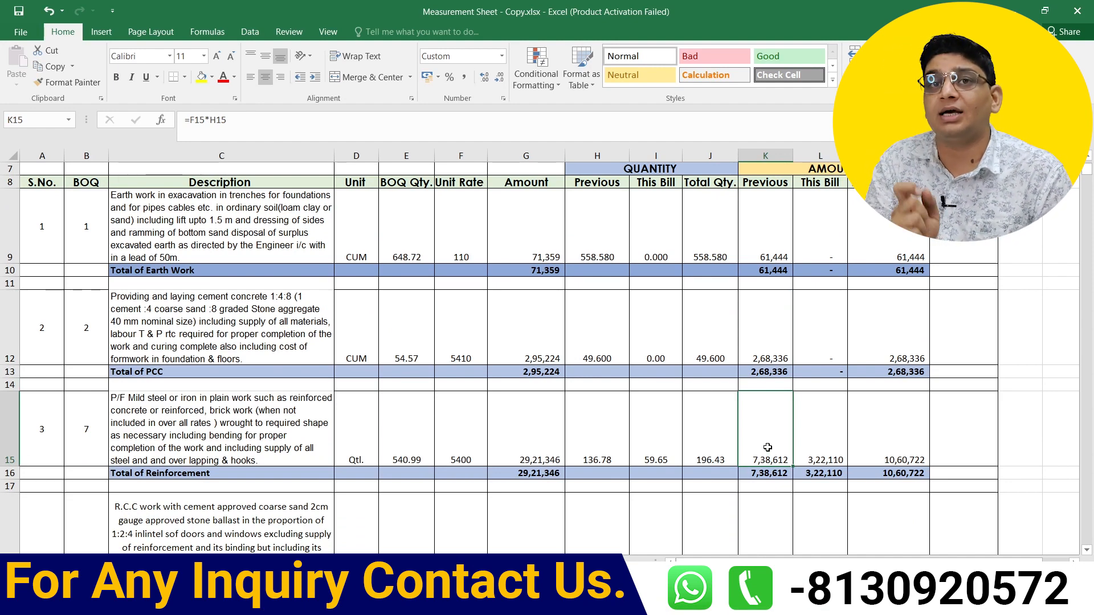
left_click(827, 448)
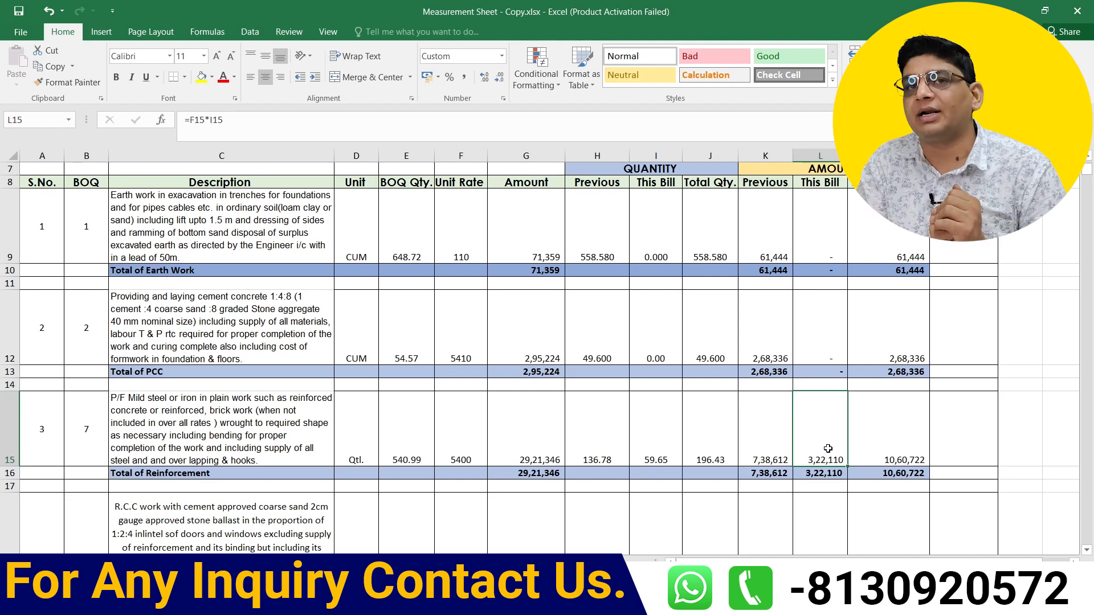
left_click(883, 462)
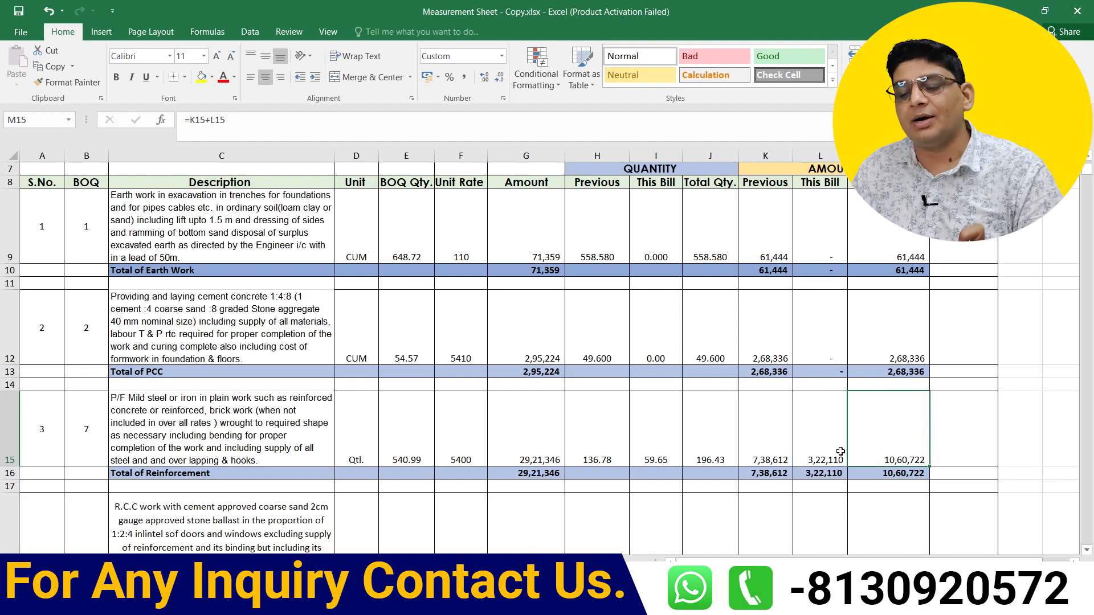
- Review the linked quantities and the Previous and This Bill amounts of the RCC footing, plinth beam and column items in rows 20 to 26
scroll(870, 445, "down", 3)
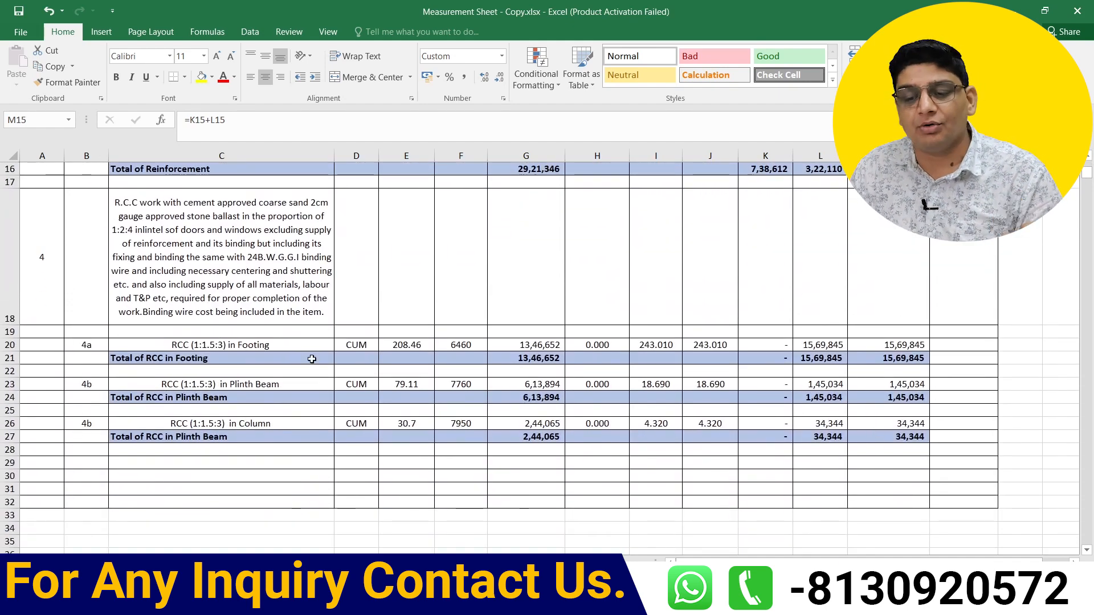
left_click(606, 345)
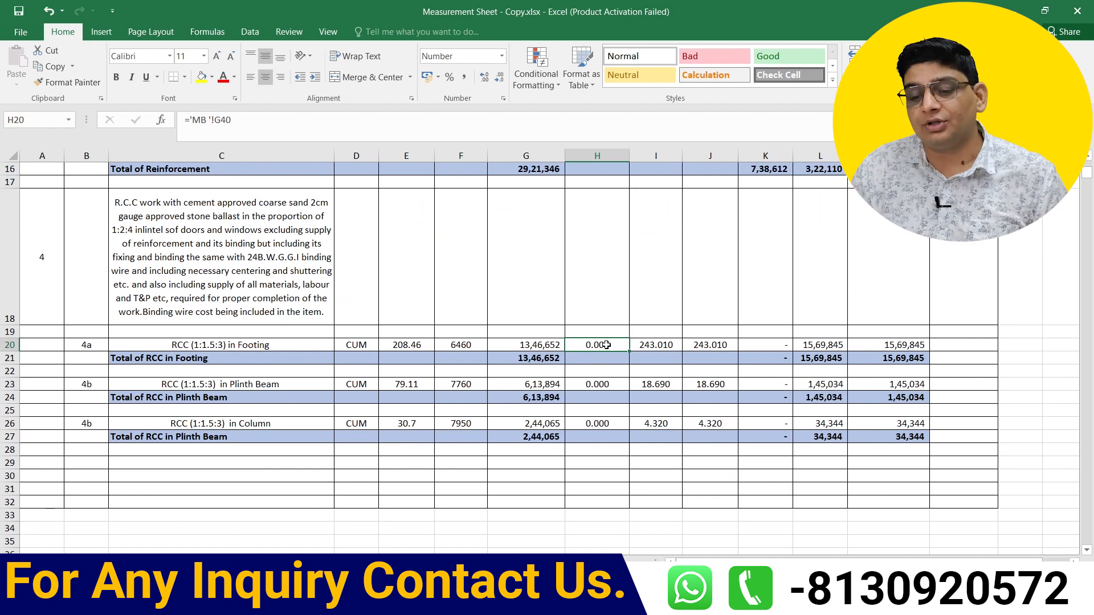
left_click(653, 347)
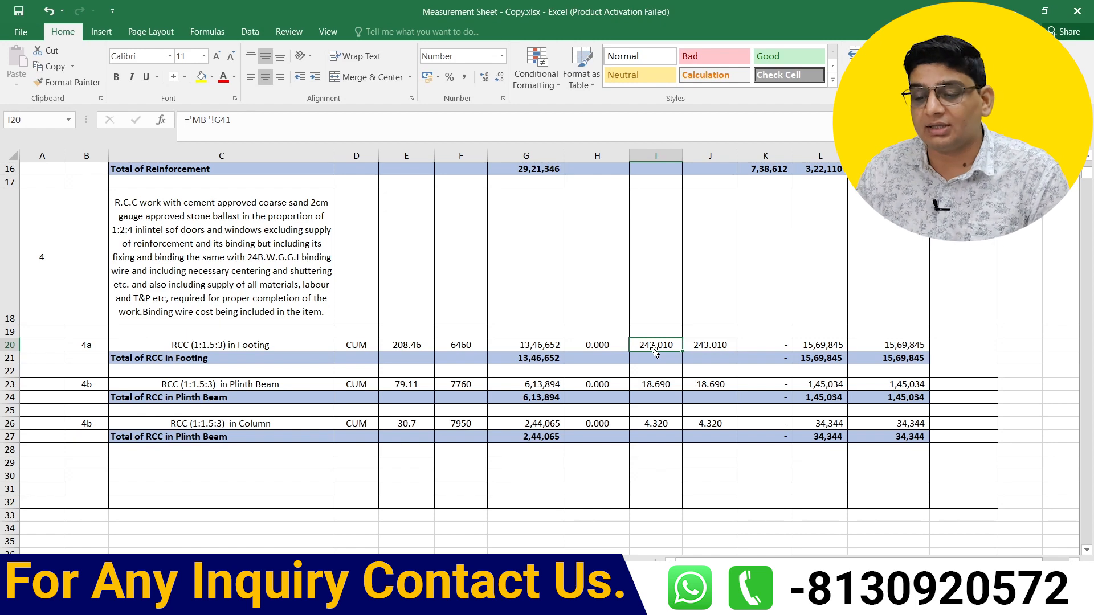
left_click(823, 347)
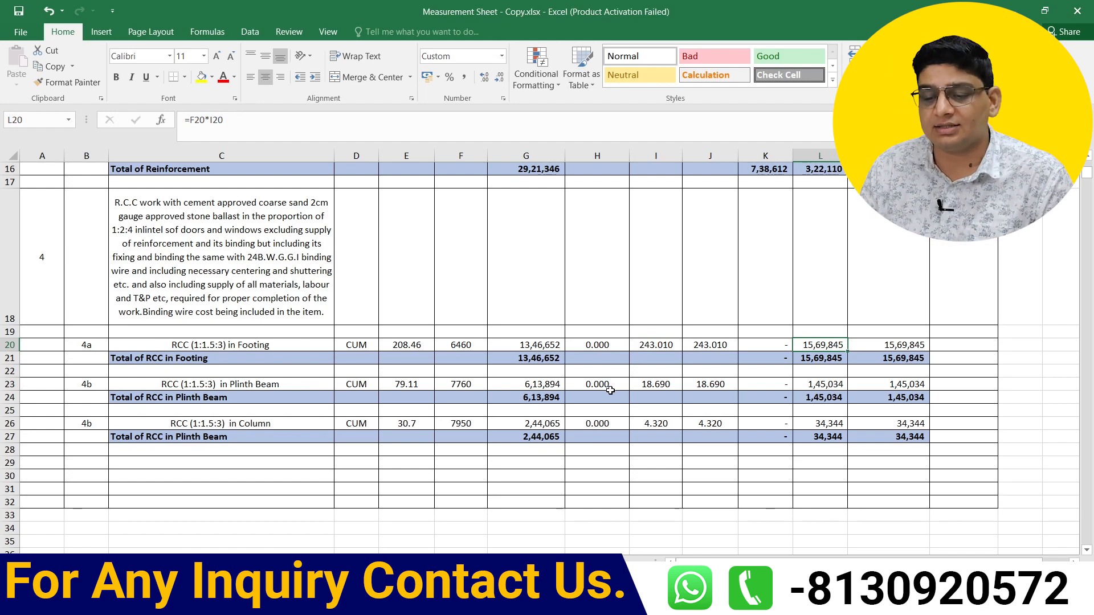
left_click(780, 390)
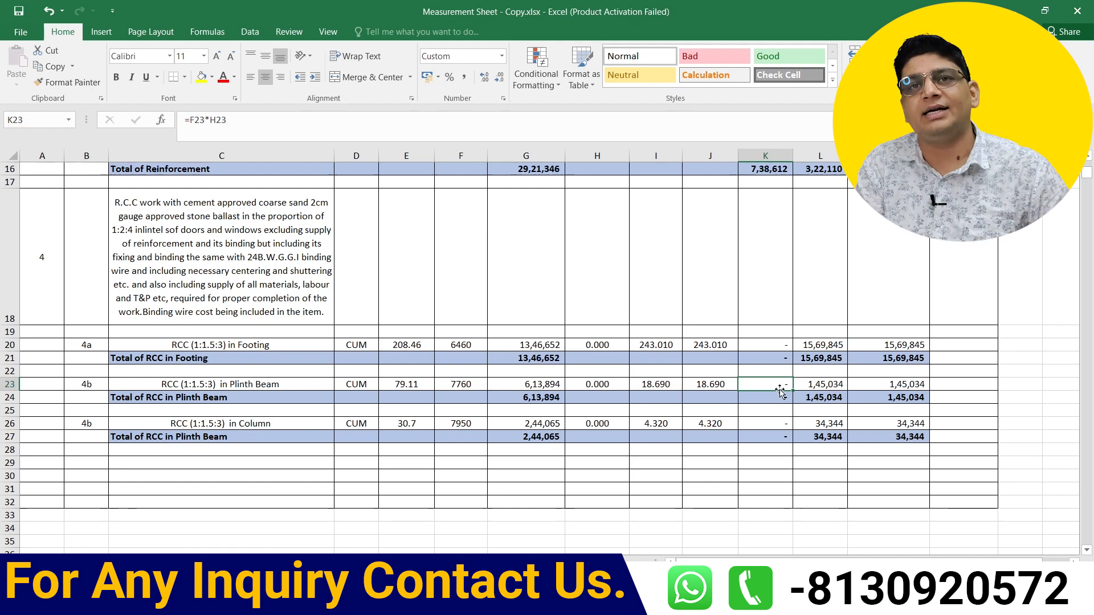
left_click(826, 391)
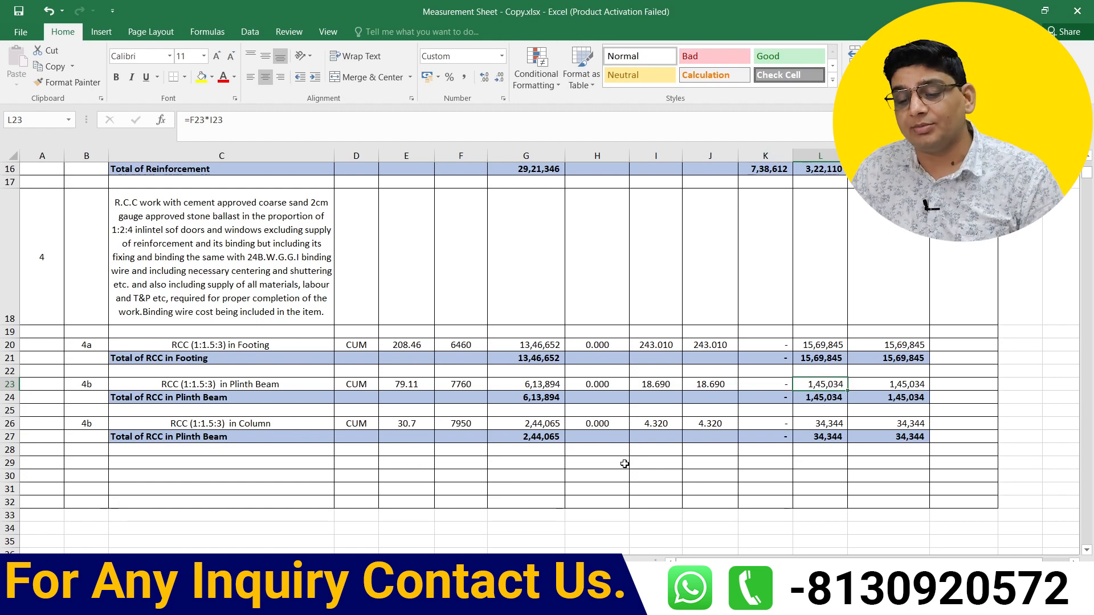
left_click(762, 422)
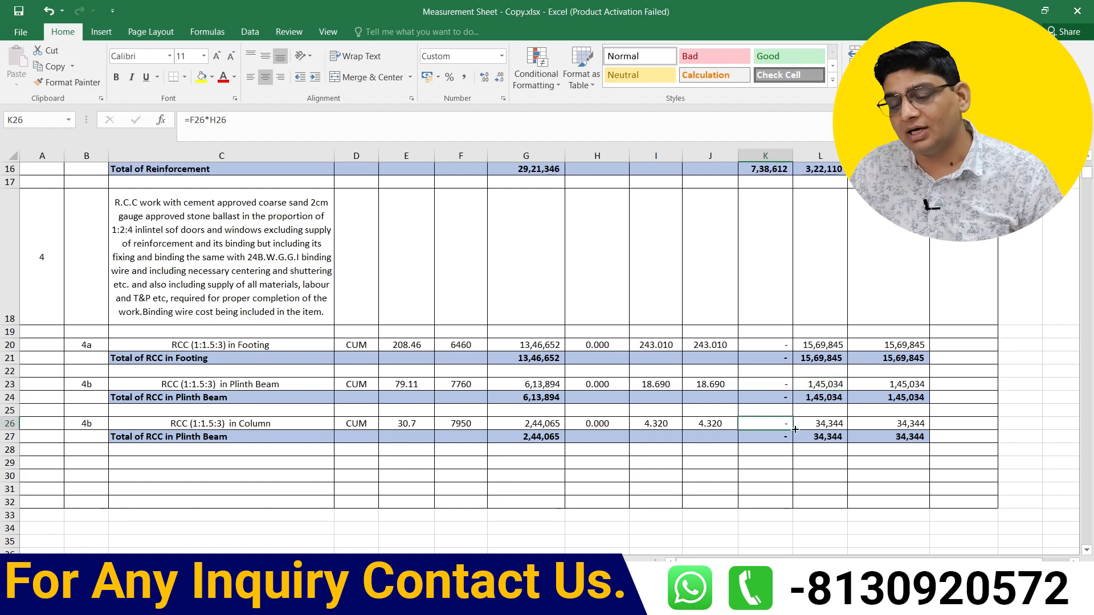
left_click(835, 422)
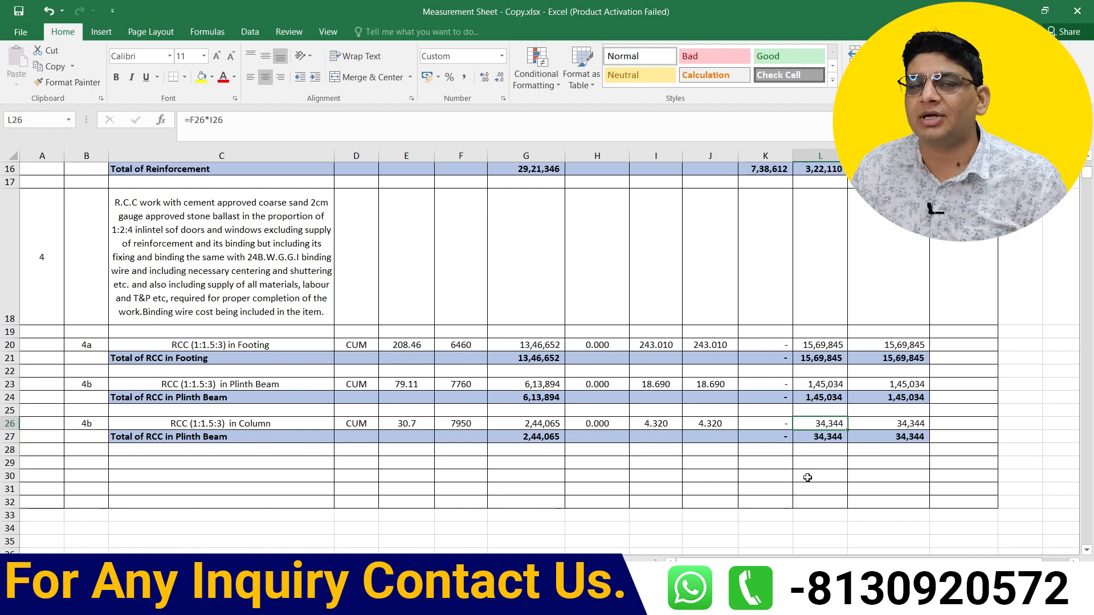
scroll(723, 467, "down", 2)
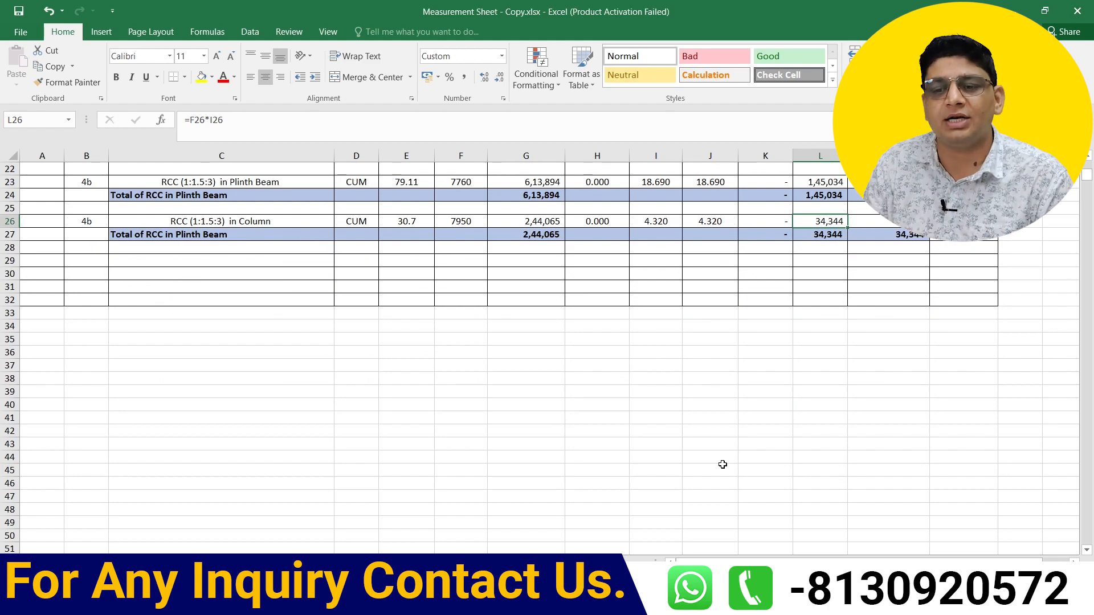
- Compare the BOQ quantities of the items with their Total Qty. values, starting with the earth work and PCC rows
scroll(722, 464, "up", 7)
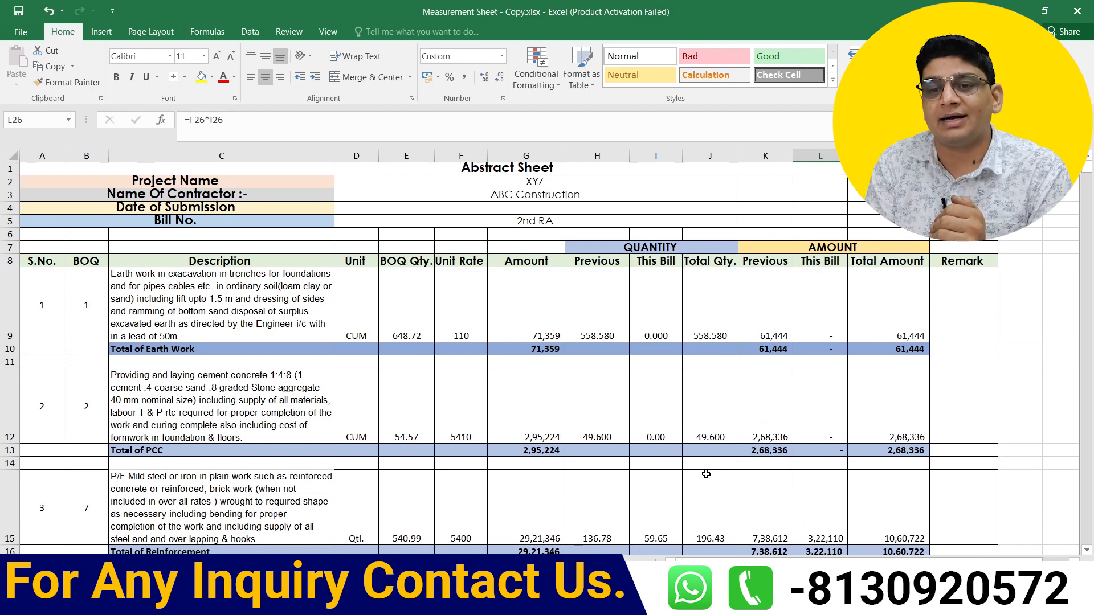
left_click(391, 332)
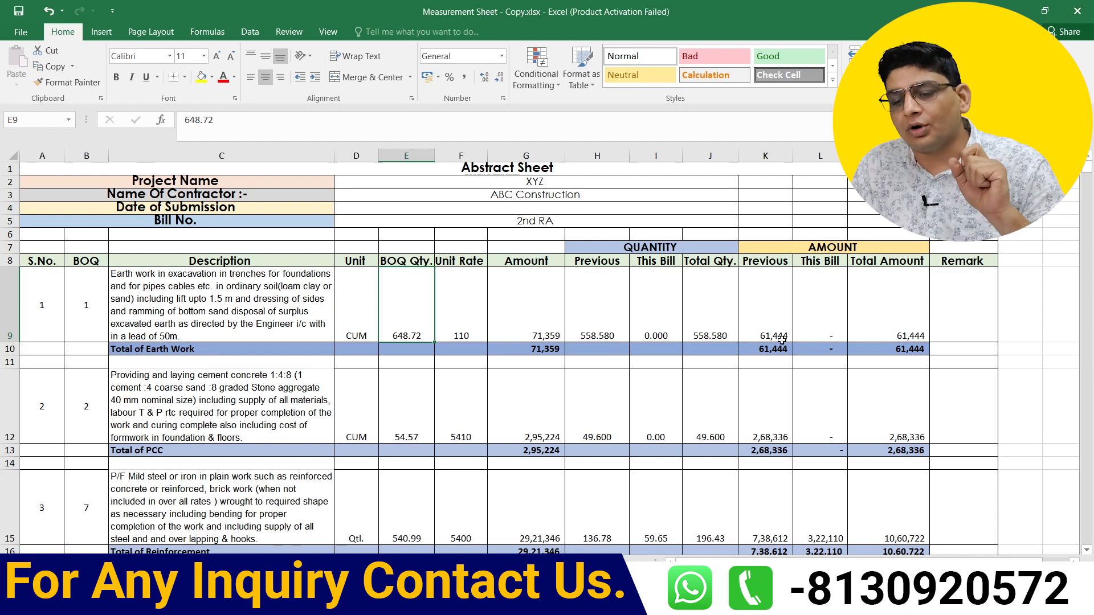
left_click(718, 324)
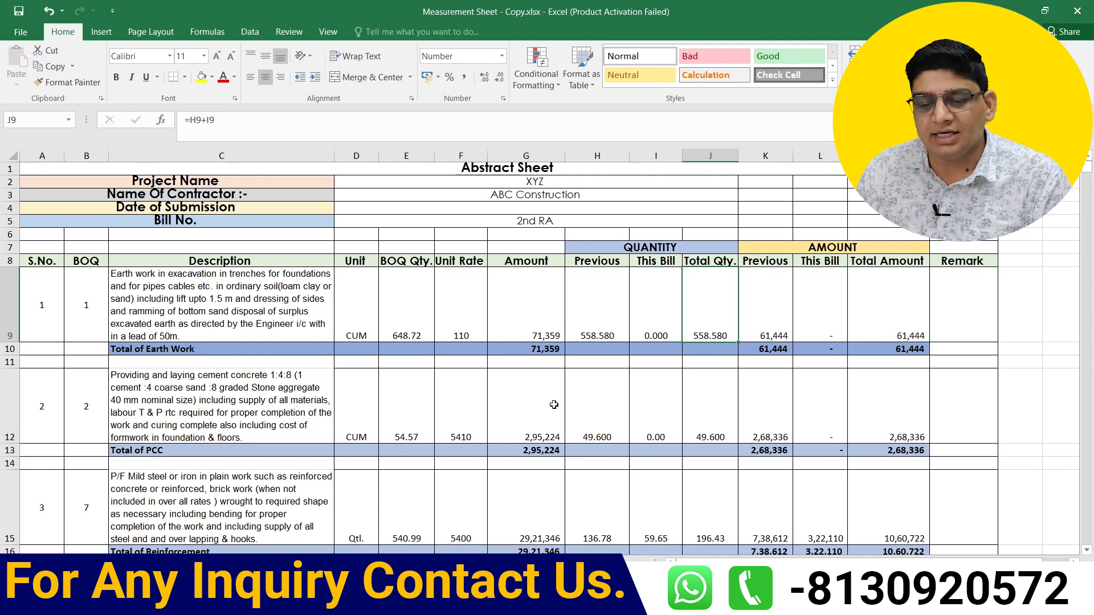
scroll(553, 406, "down", 1)
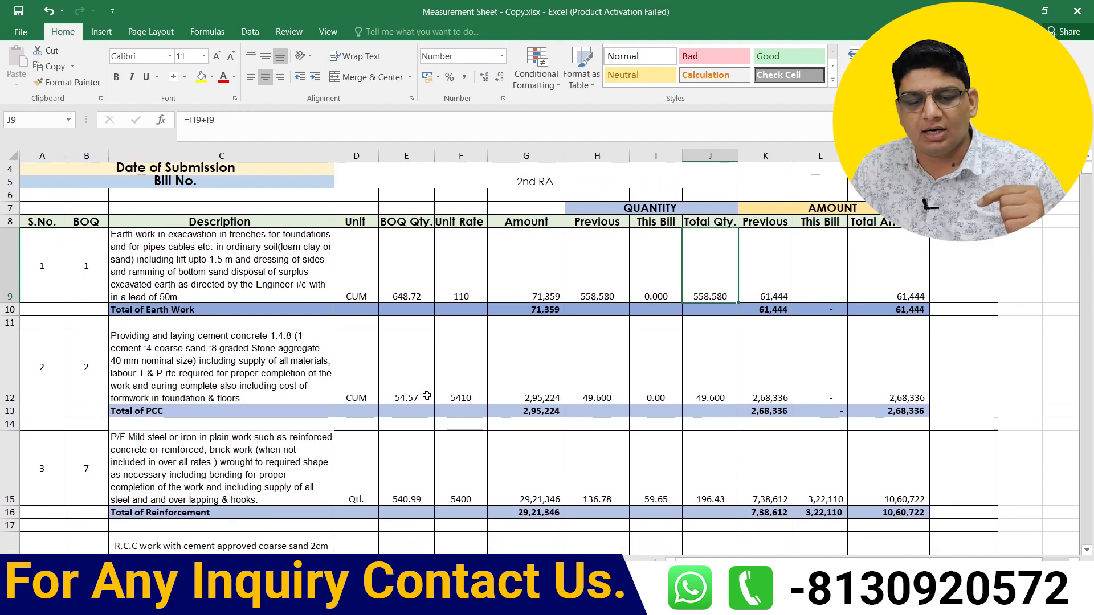
left_click(408, 390)
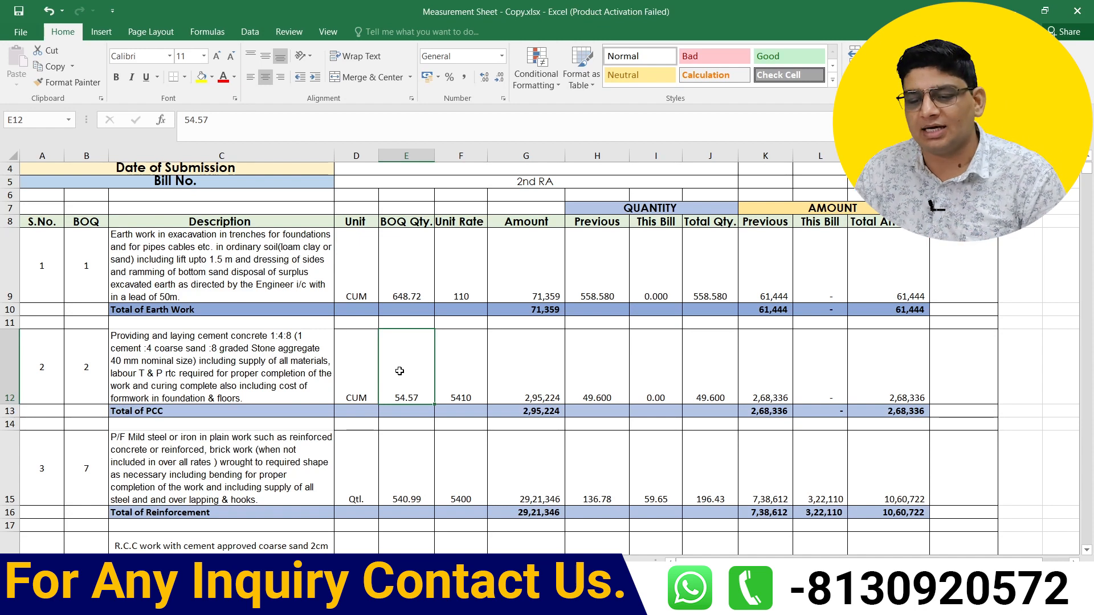
scroll(400, 373, "down", 1)
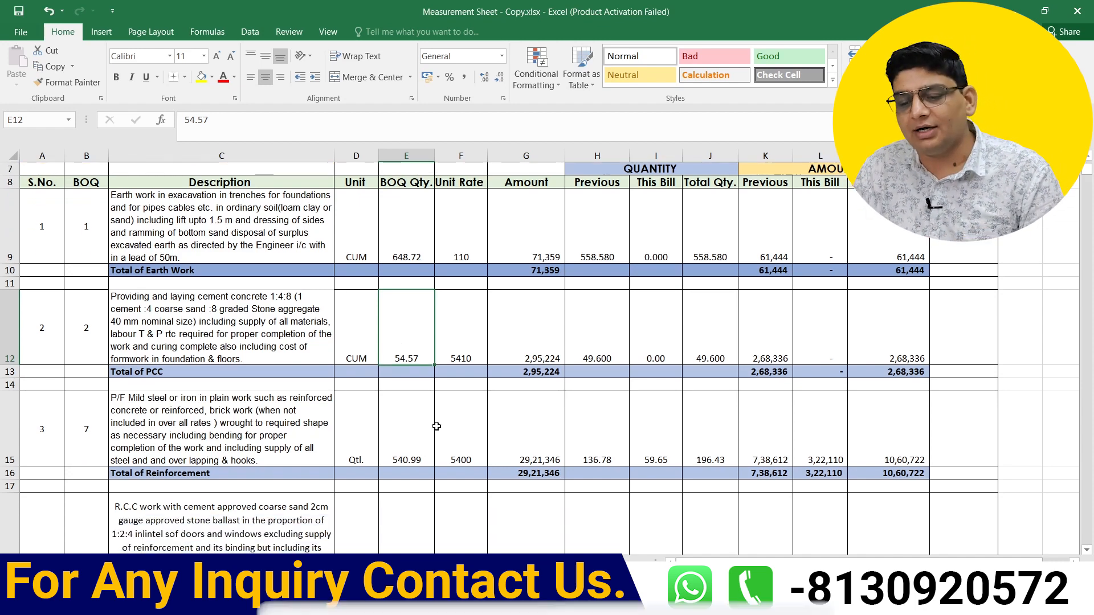